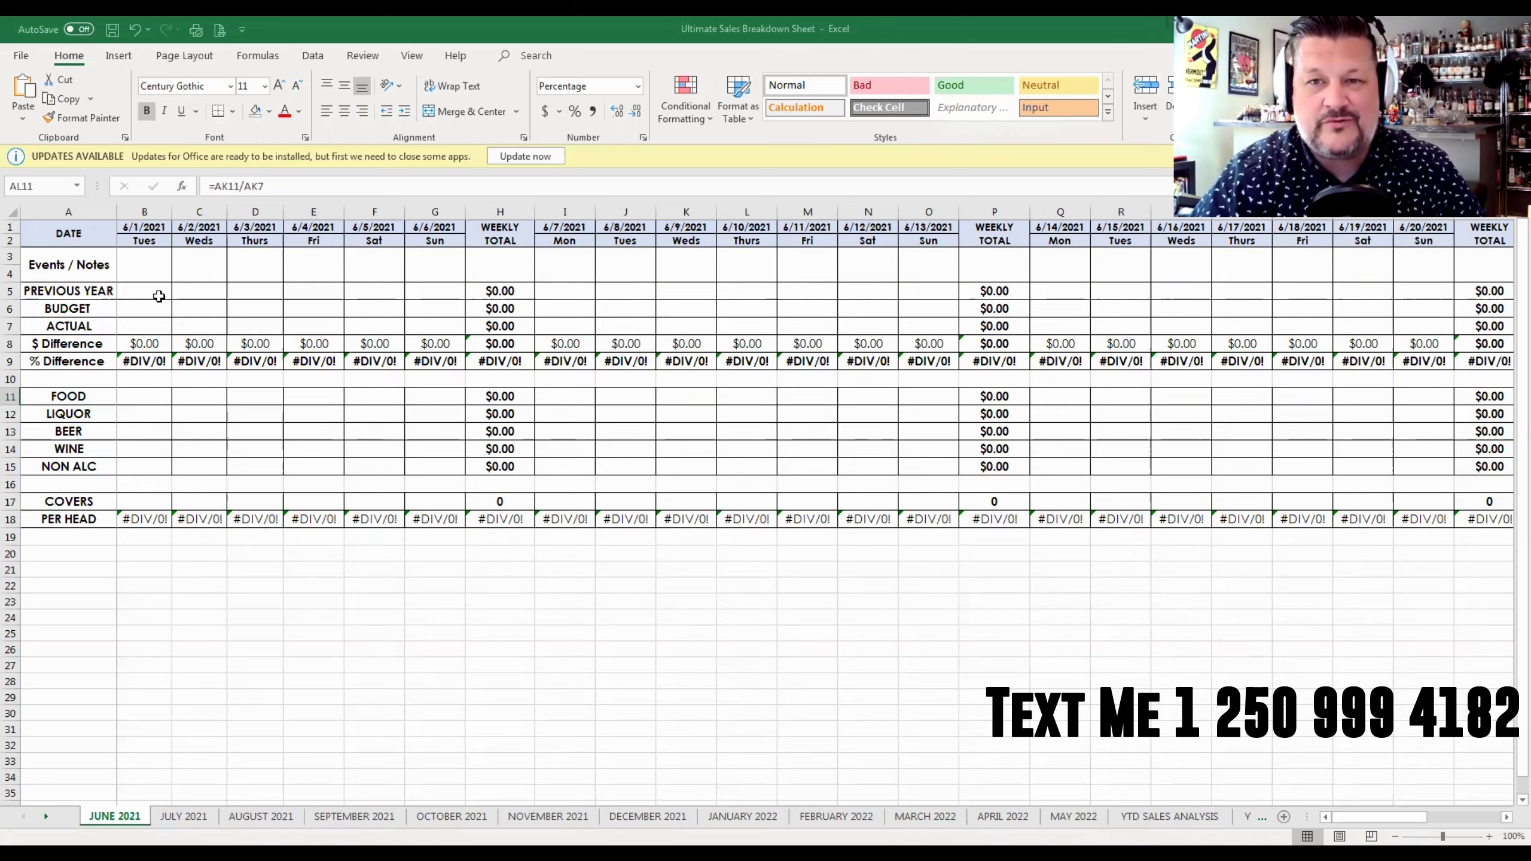
Step: Enter 3,000 previous year, 3,250 budget and 2,750 actual sales for 6/1/2021
{"action": "left_click", "coordinate": [149, 290]}
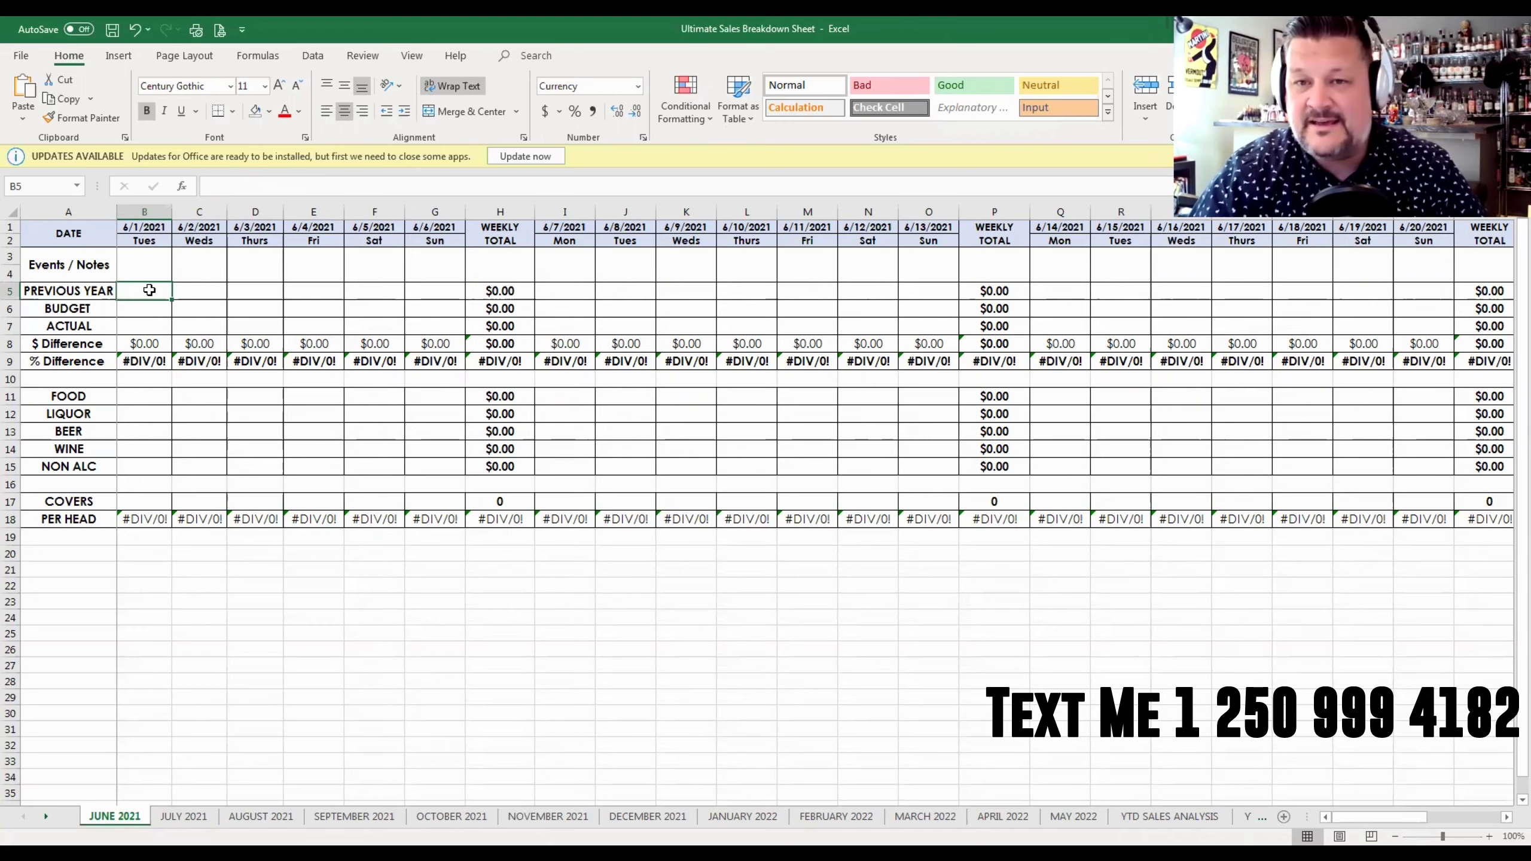
{"action": "key", "text": "Down"}
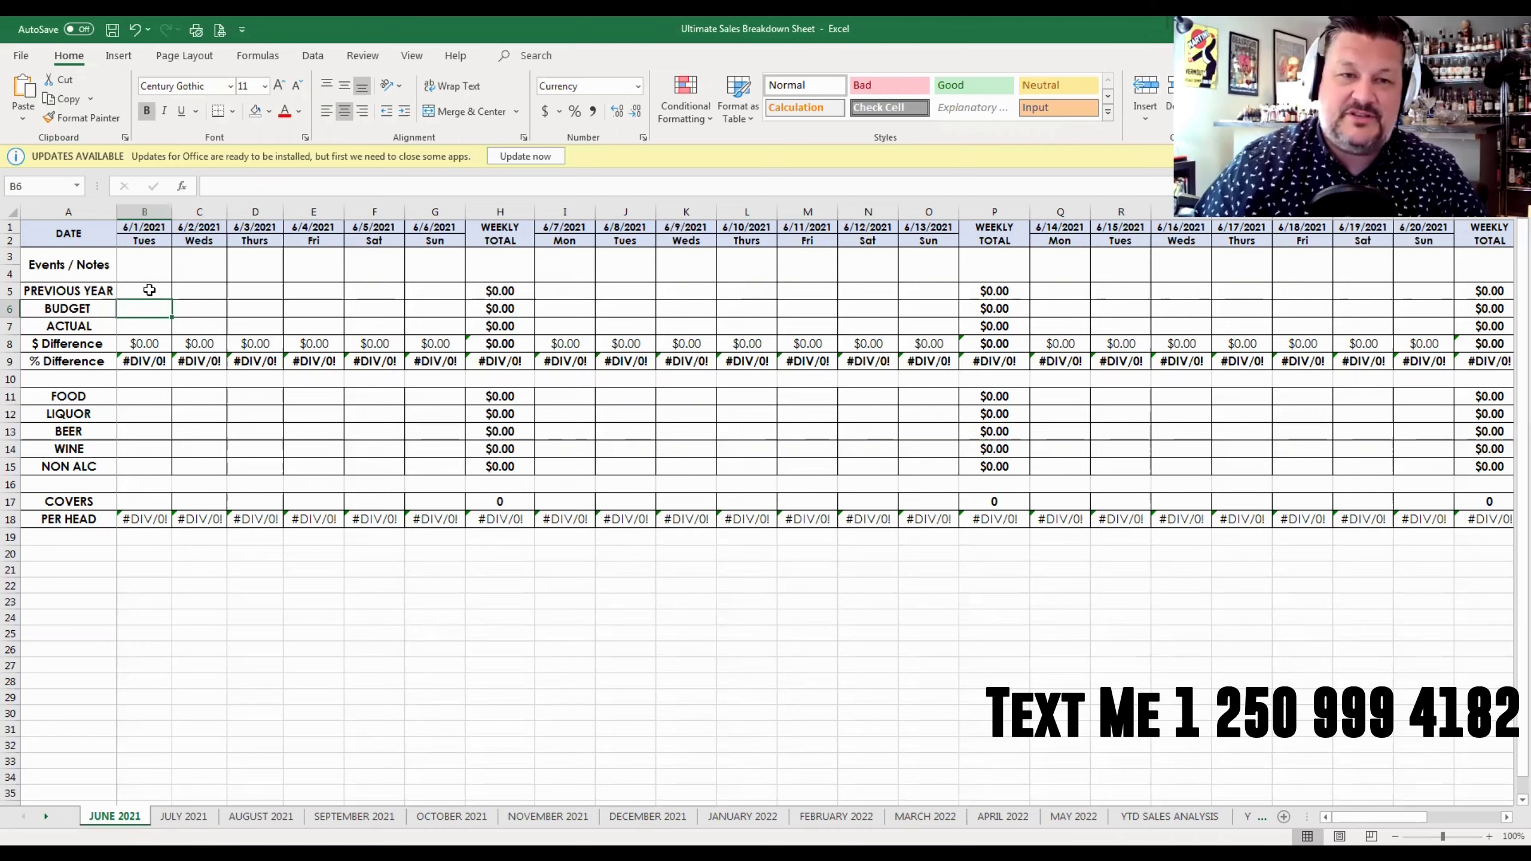
{"action": "key", "text": "Down"}
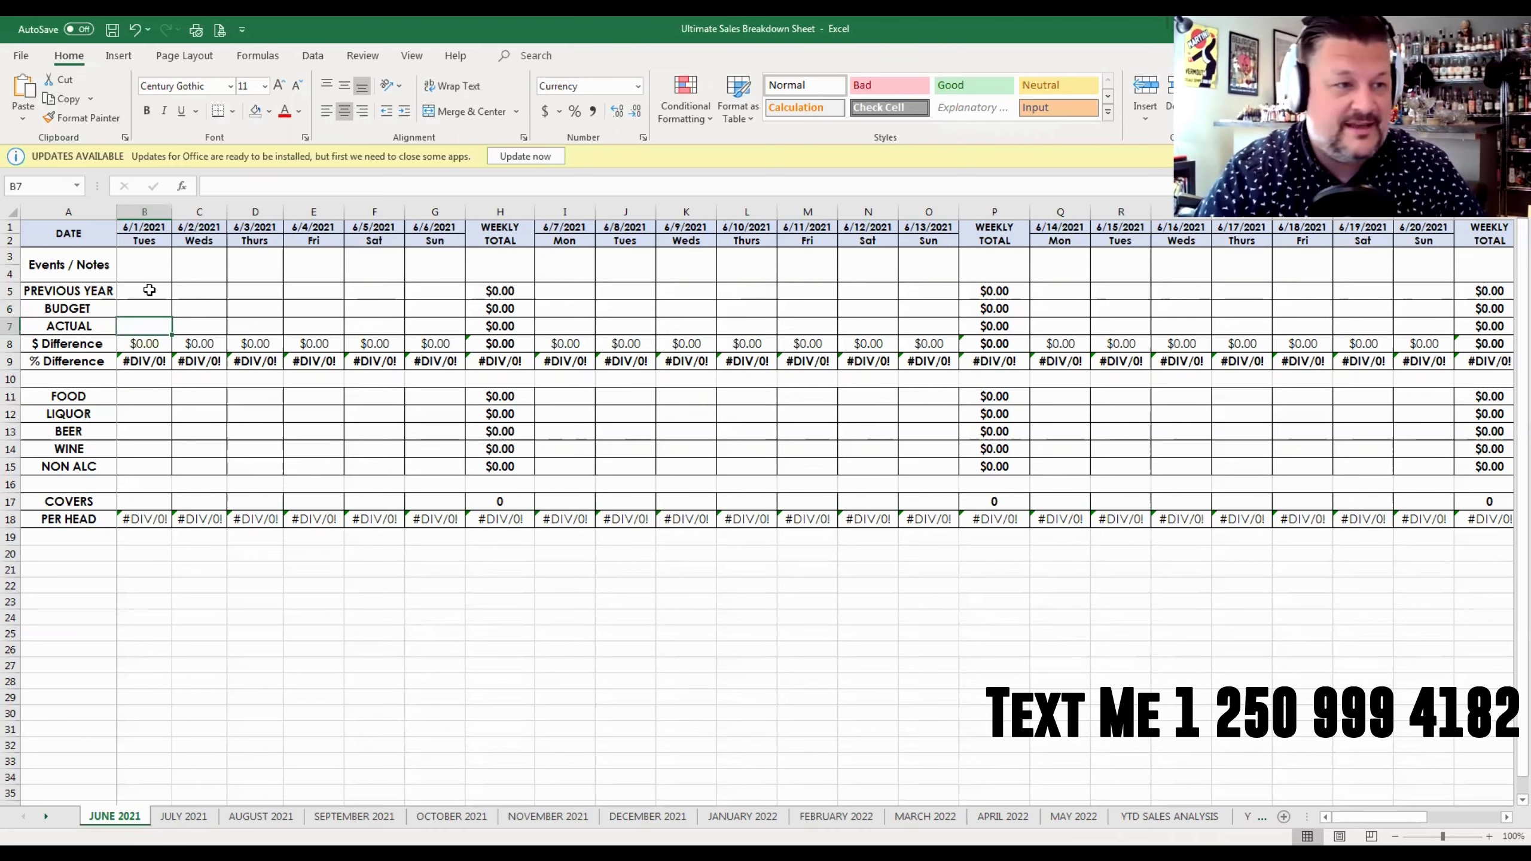
{"action": "left_click", "coordinate": [150, 290]}
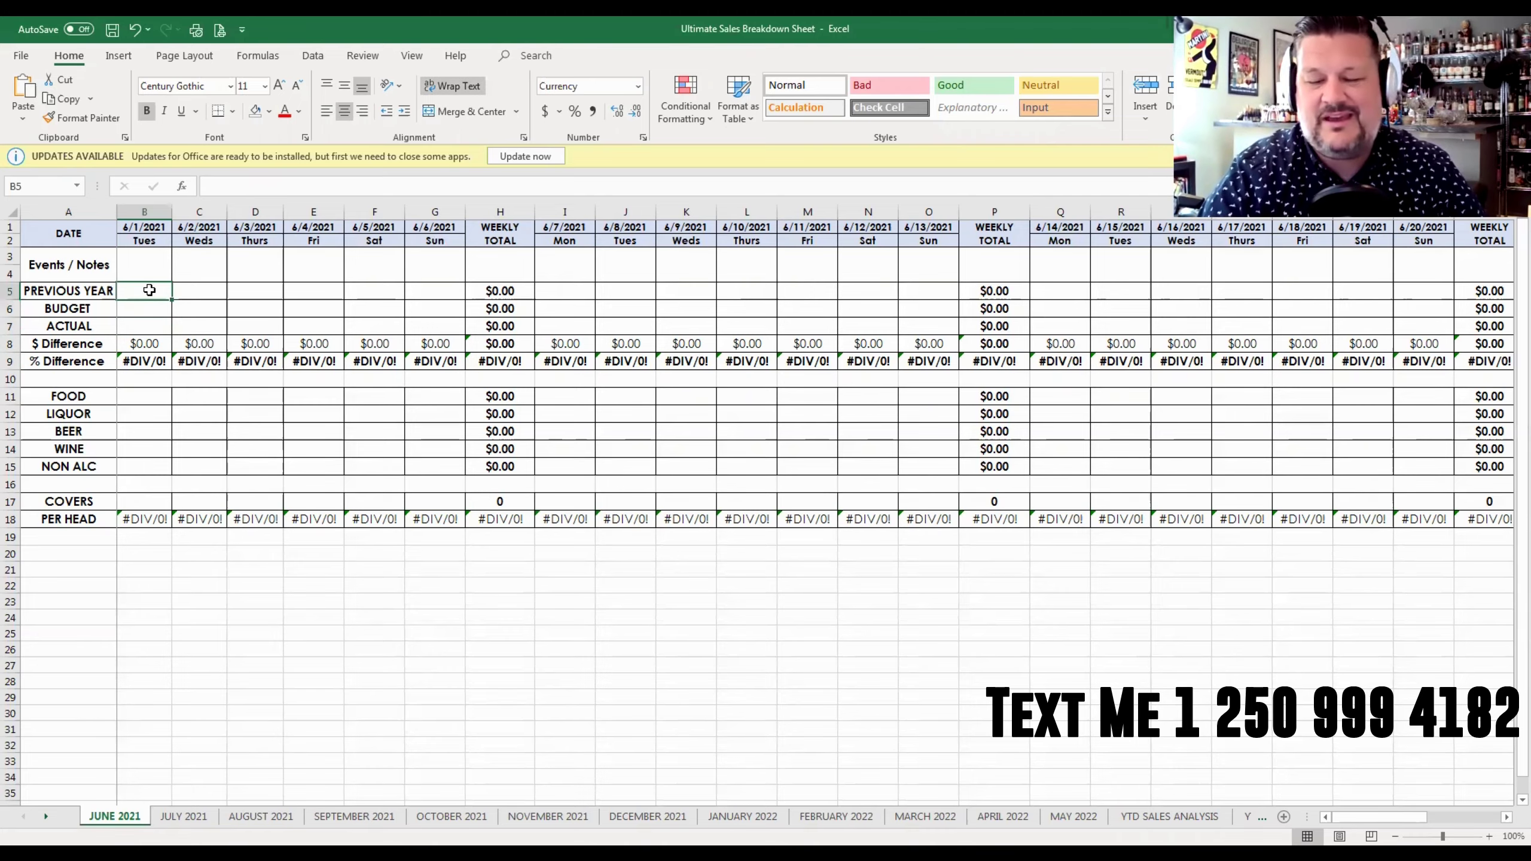
{"action": "type", "text": "1"}
{"action": "type", "text": "30"}
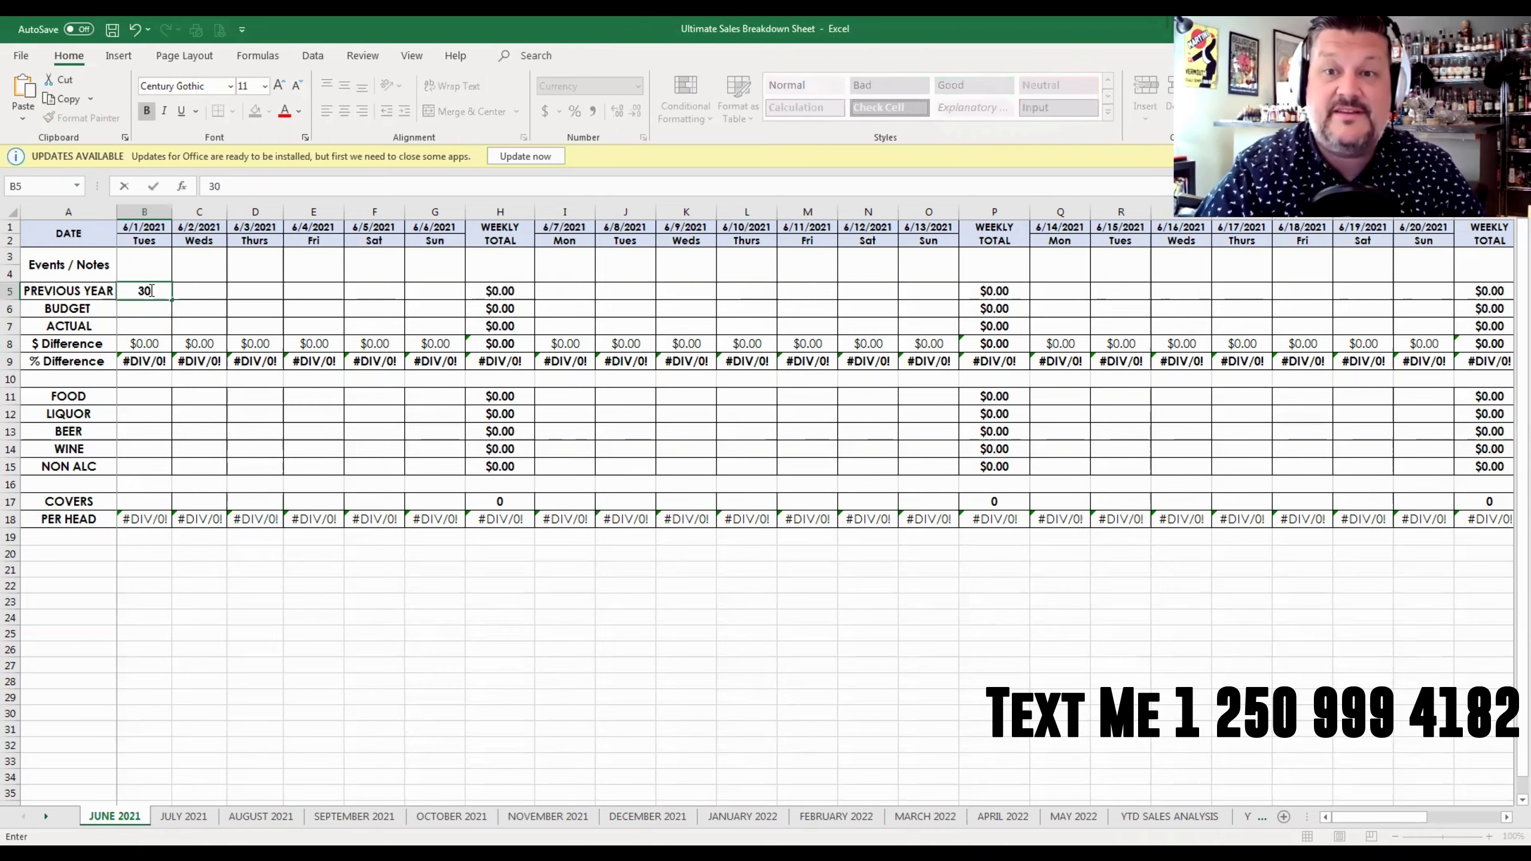
{"action": "type", "text": "00"}
{"action": "key", "text": "Return"}
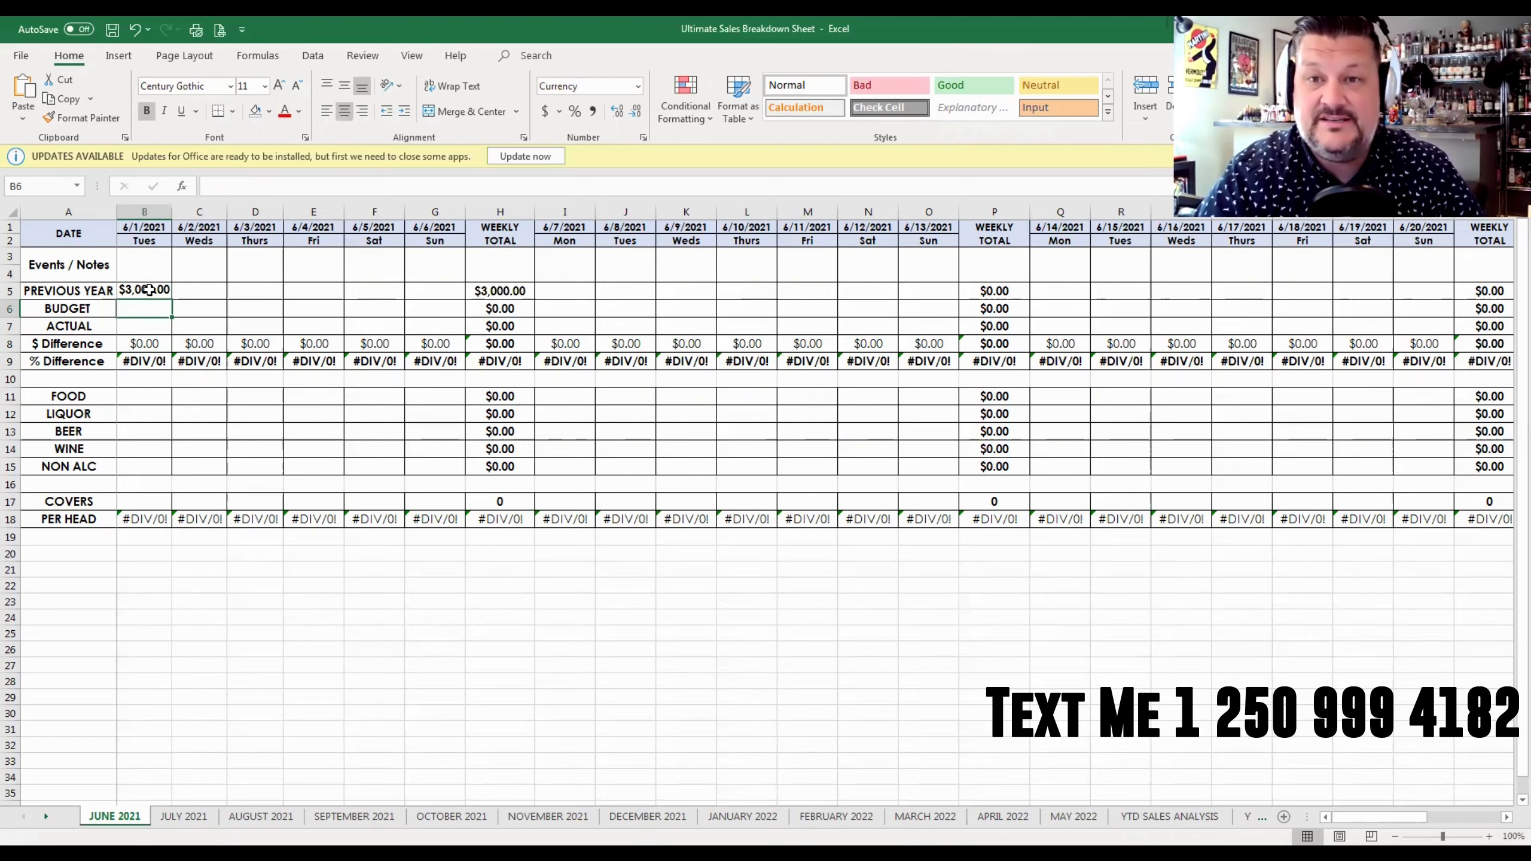
{"action": "type", "text": "3250"}
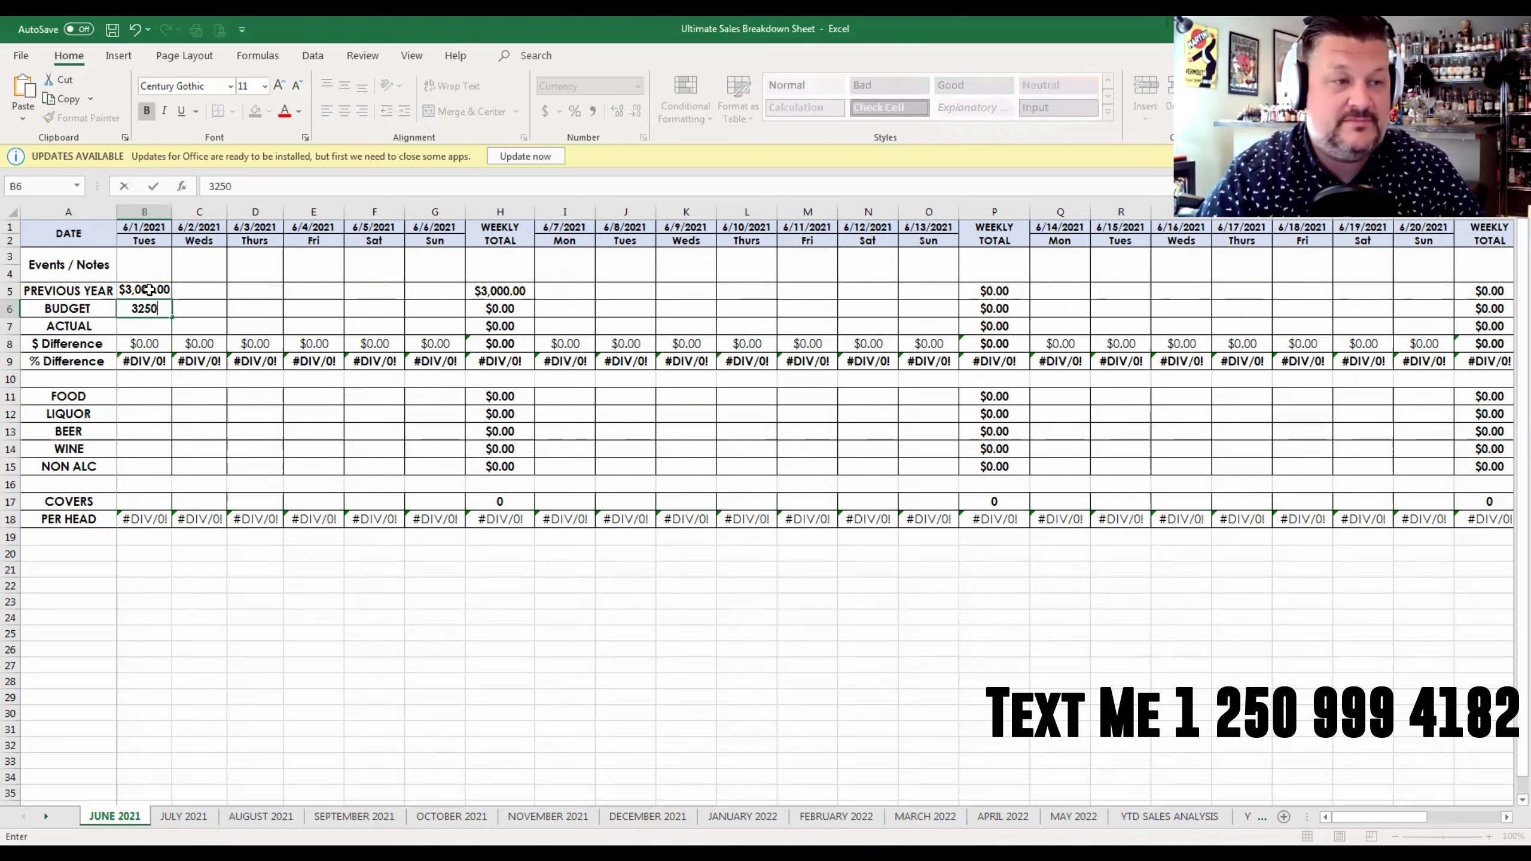
{"action": "key", "text": "Return"}
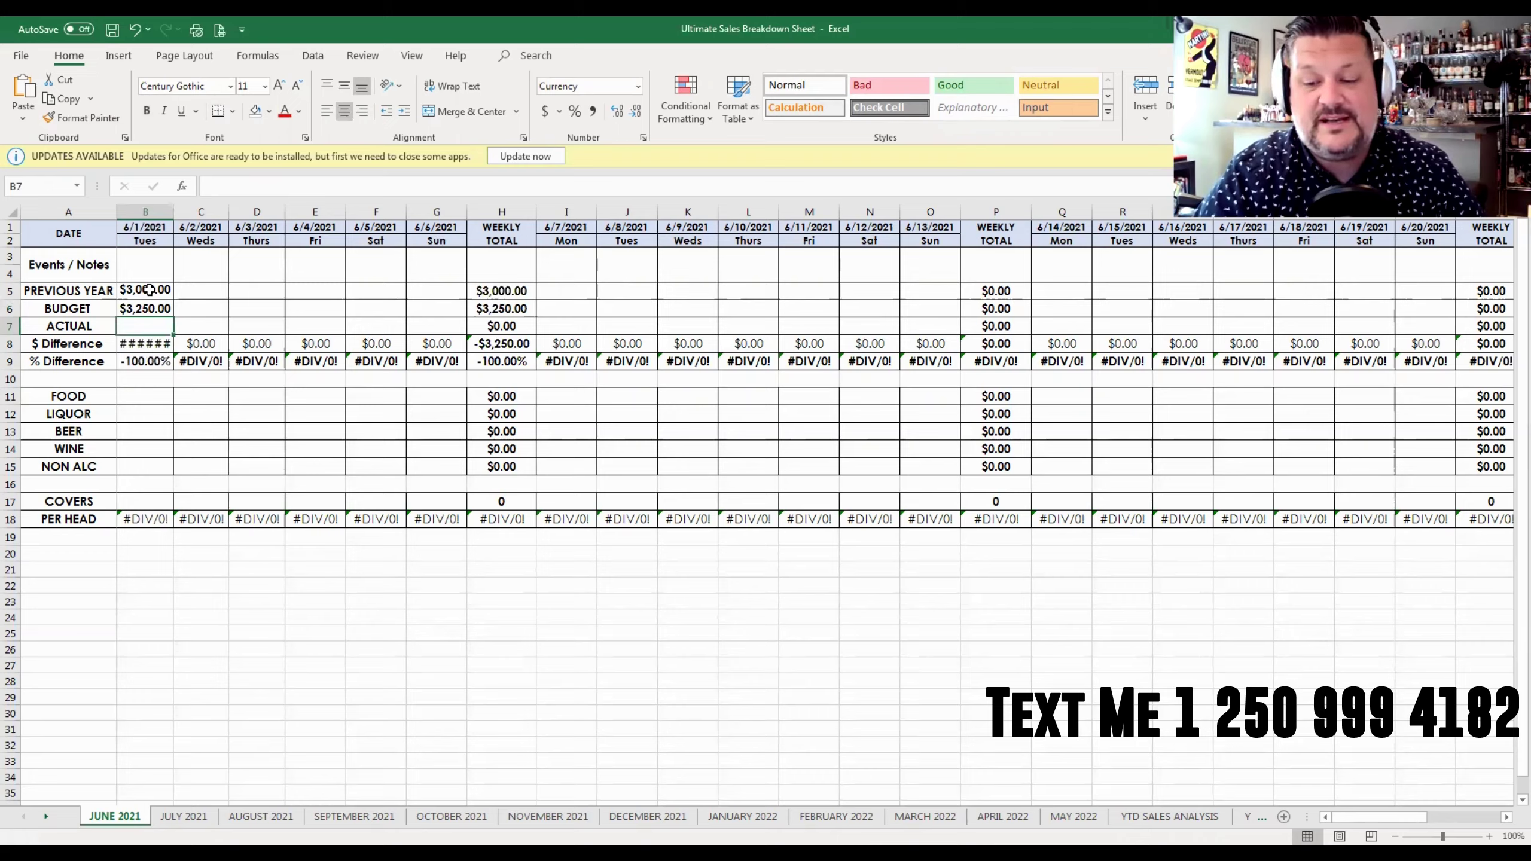
{"action": "type", "text": "2750"}
{"action": "key", "text": "Return"}
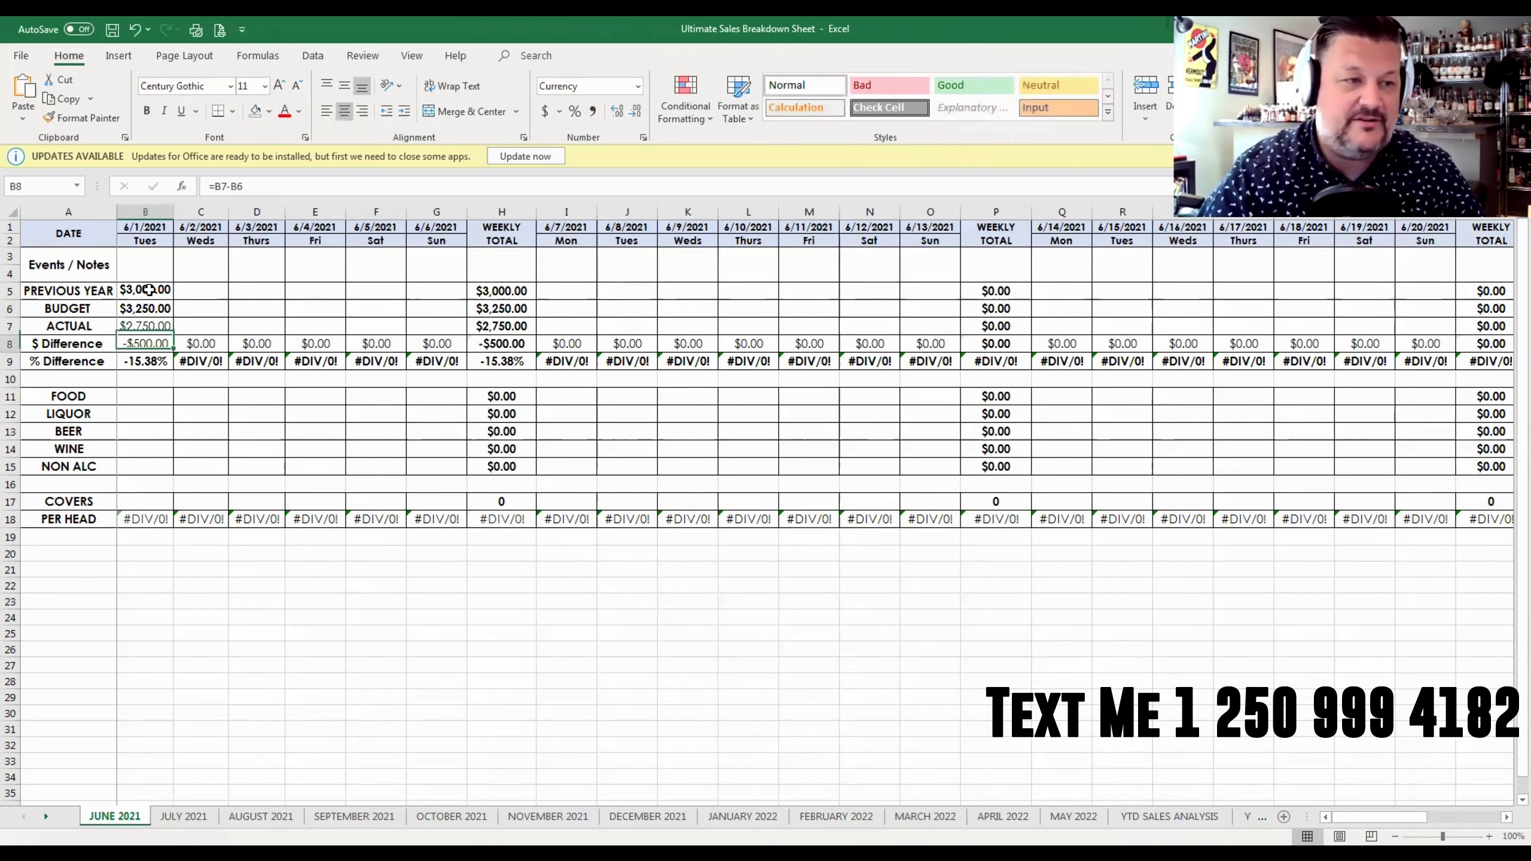
Step: Enter 6/1/2021 food 1,500, liquor 1,000 and beer 150 sales
{"action": "left_click", "coordinate": [154, 363]}
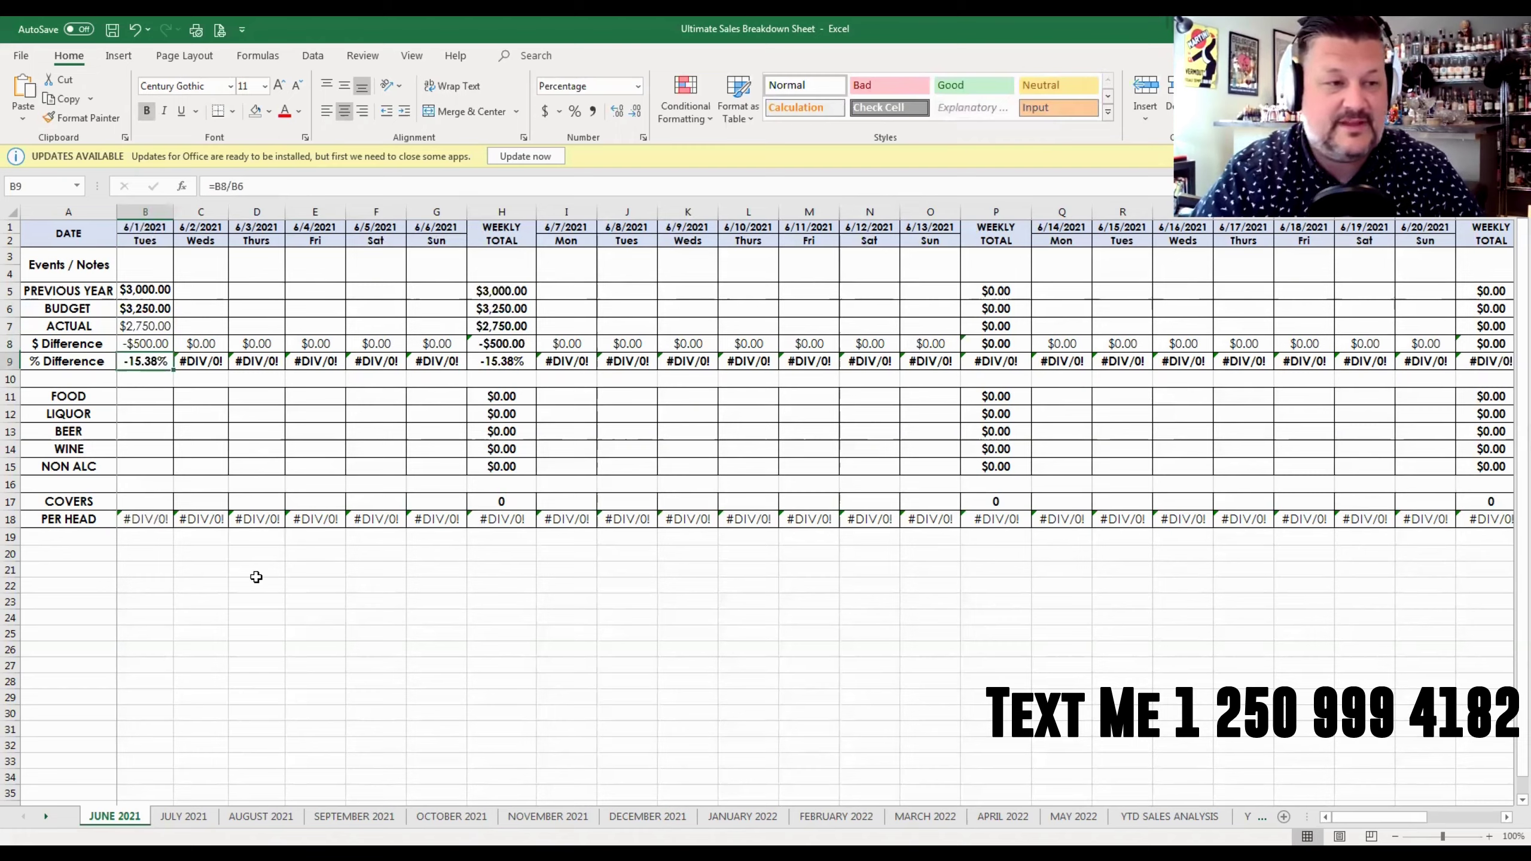
{"action": "key", "text": "Down"}
{"action": "key", "text": "Down"}
{"action": "key", "text": "Down"}
{"action": "key", "text": "Up"}
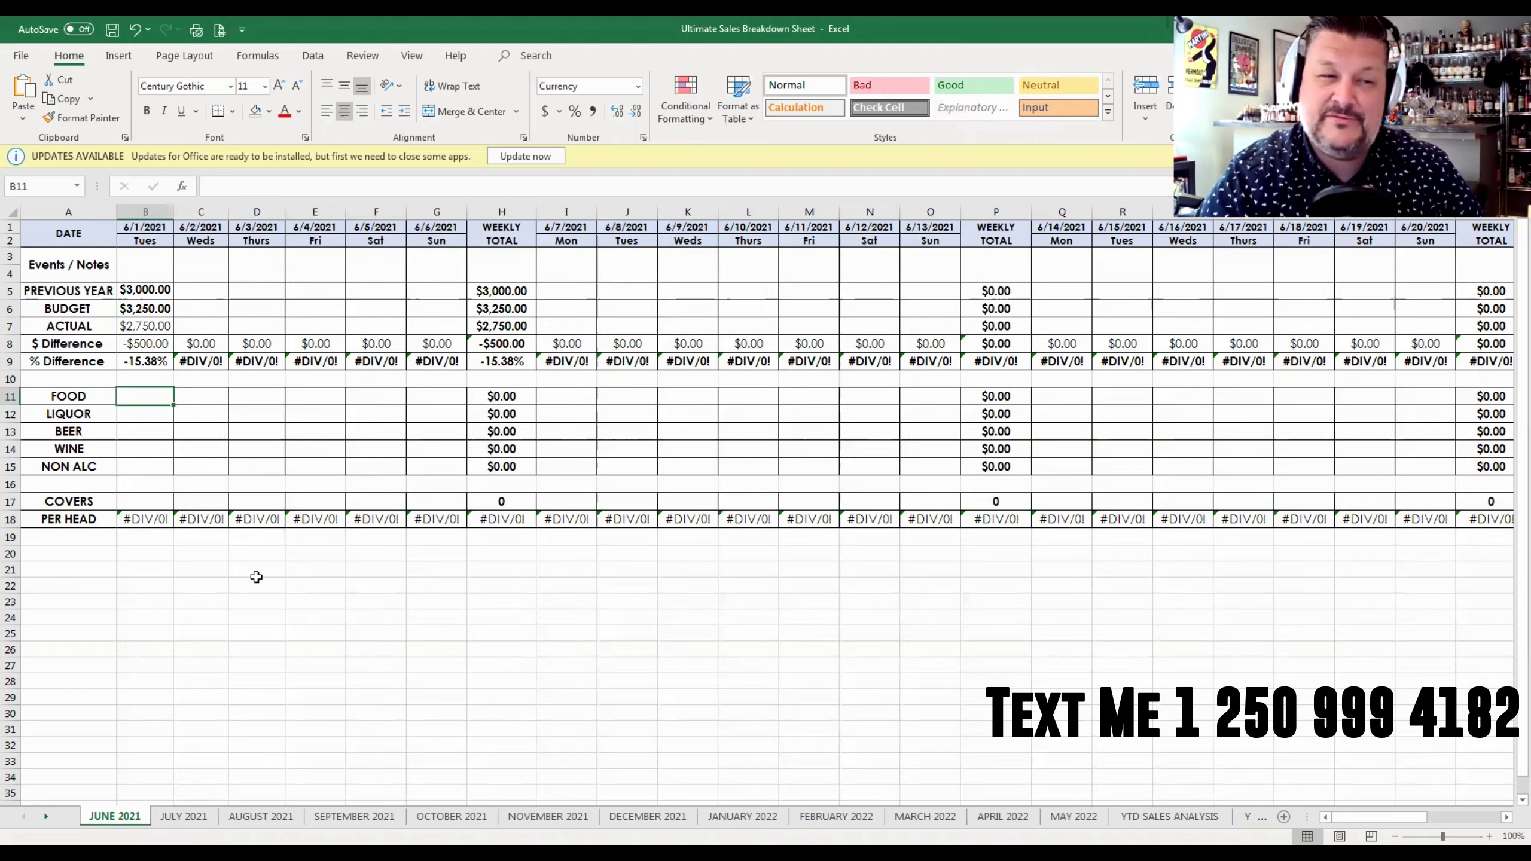
{"action": "type", "text": "1500"}
{"action": "key", "text": "Return"}
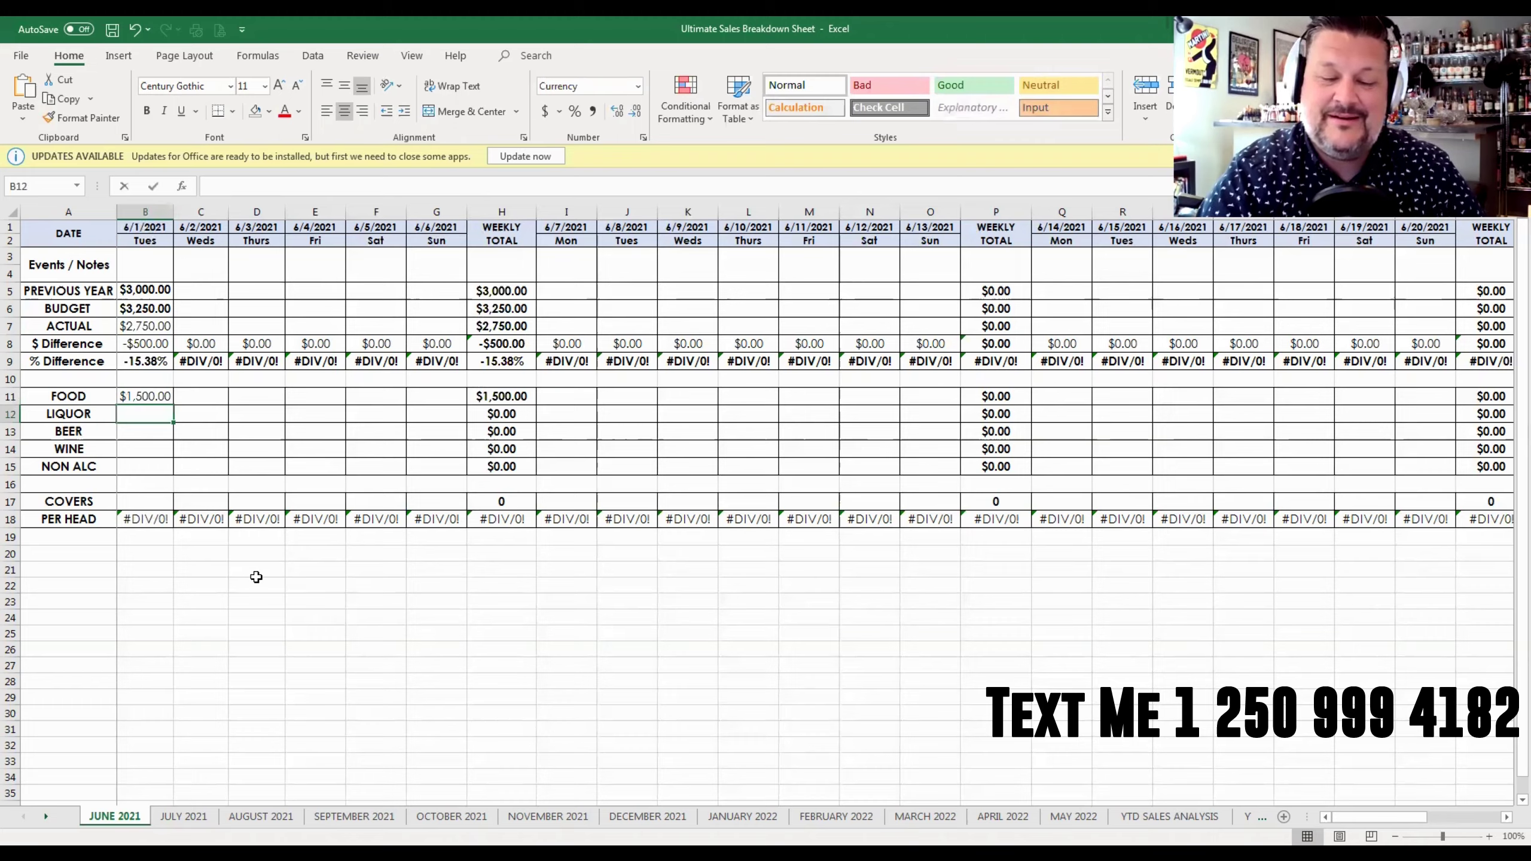
{"action": "type", "text": "1000"}
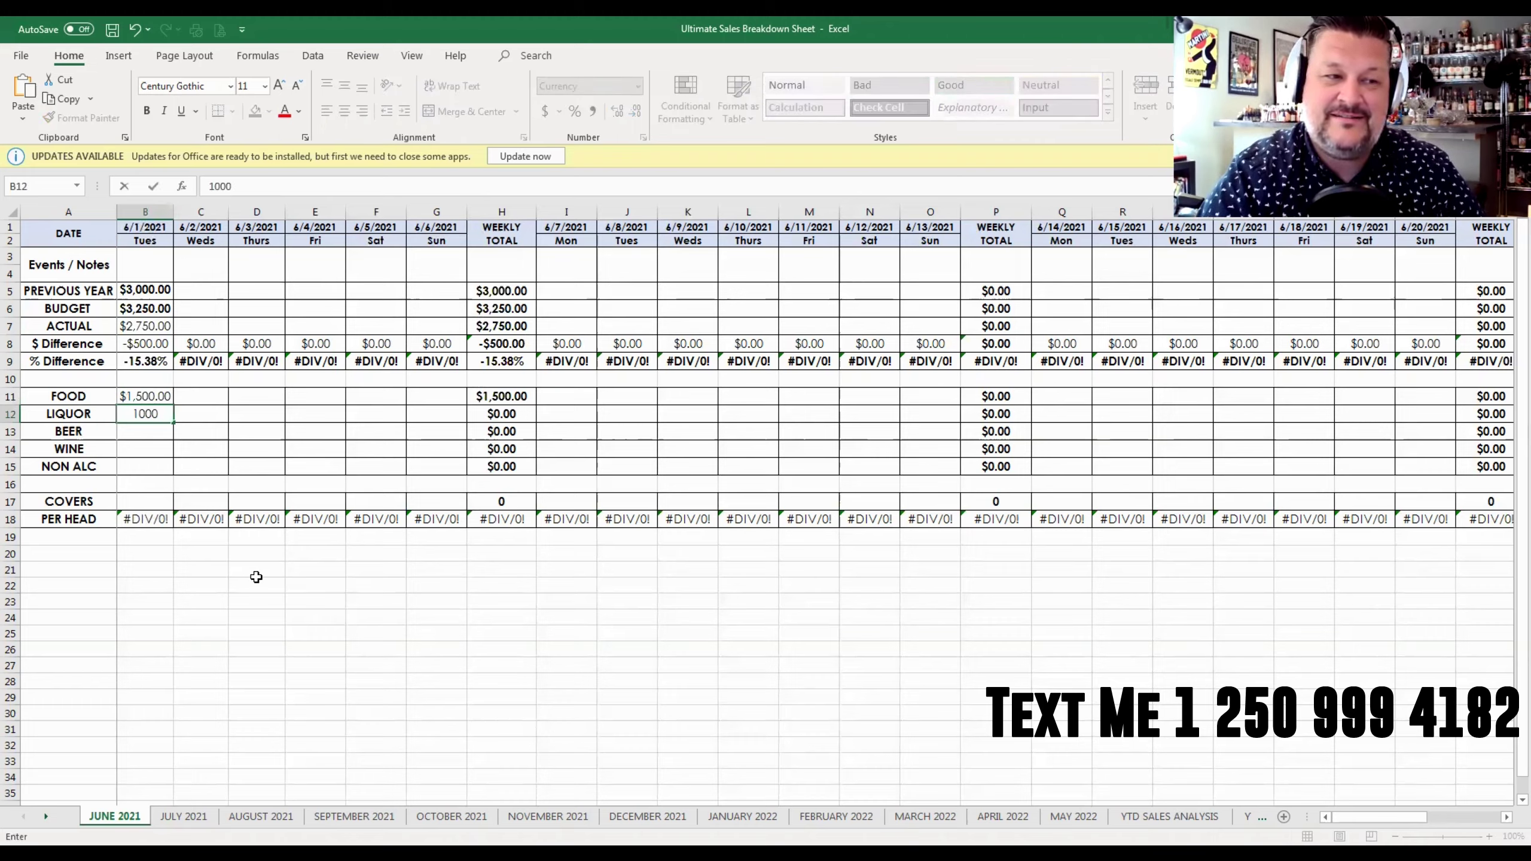
{"action": "key", "text": "Return"}
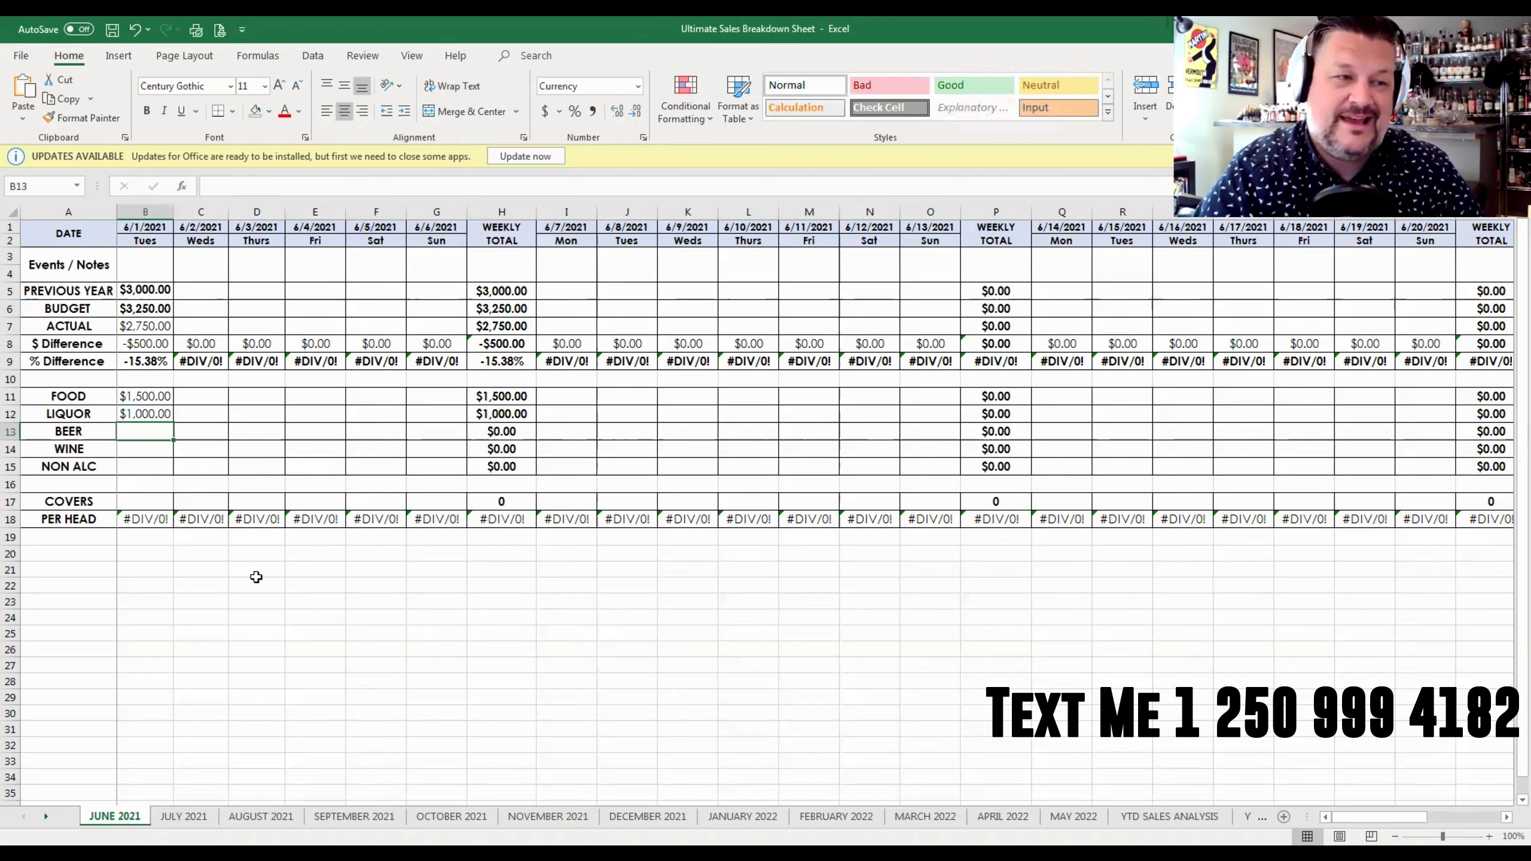
{"action": "type", "text": "150"}
{"action": "key", "text": "Return"}
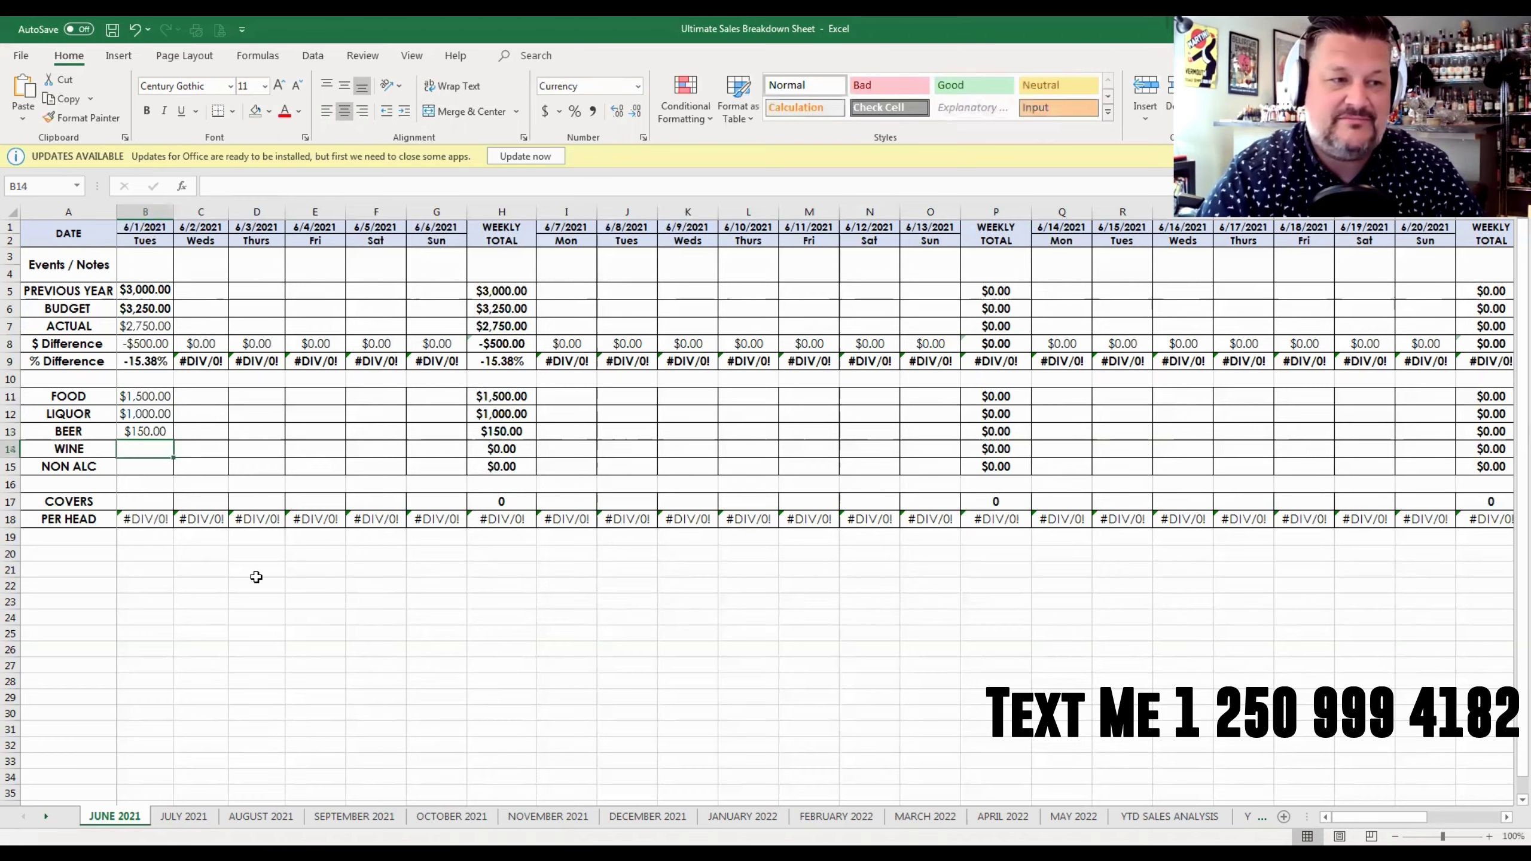
Step: Enter wine 100, non-alcoholic 0 and 100 covers for 6/1/2021
{"action": "type", "text": "100"}
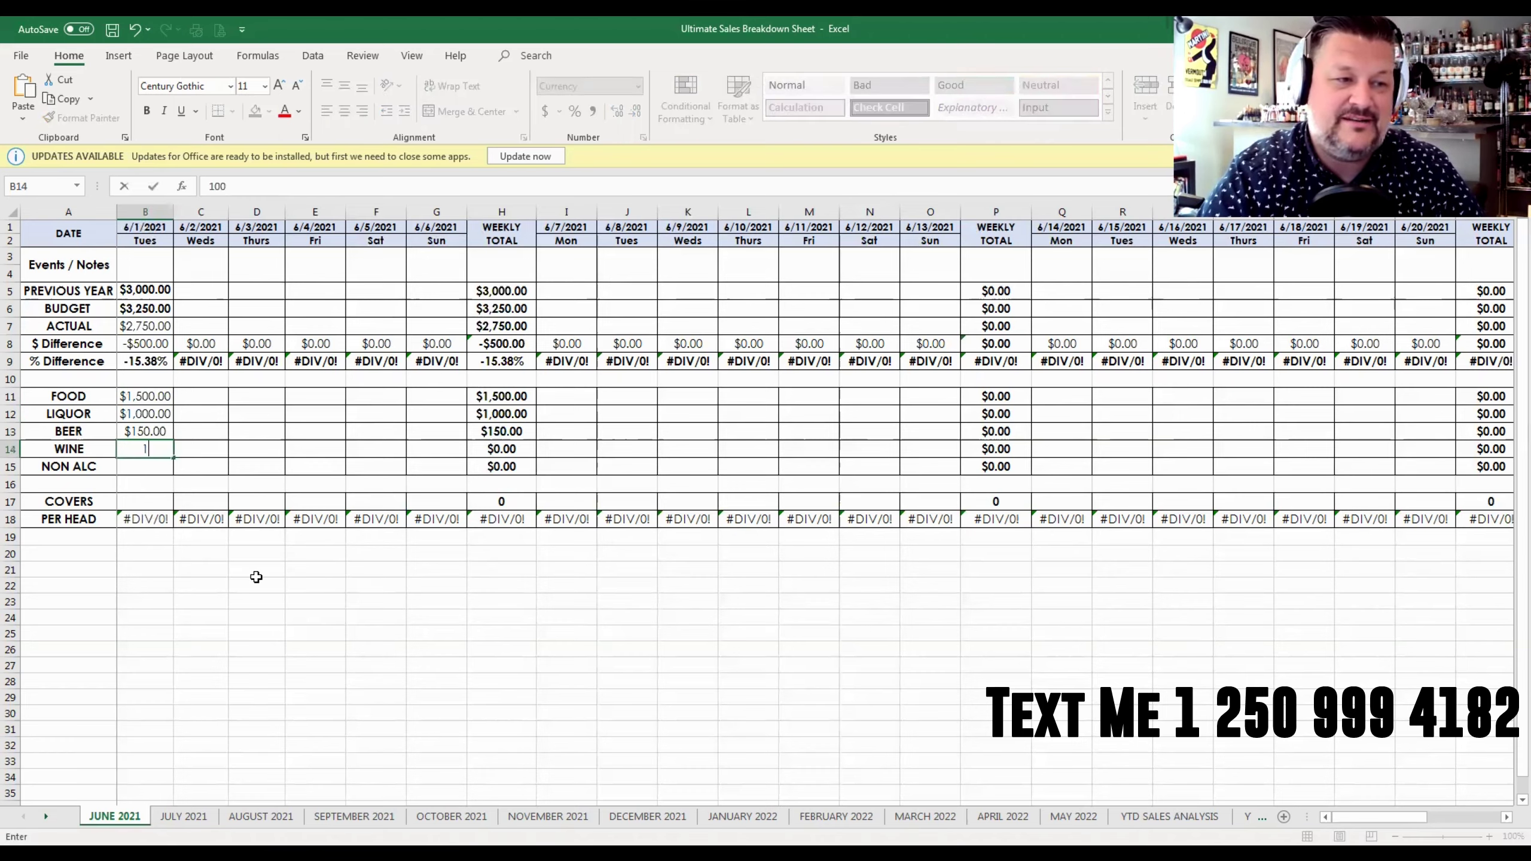
{"action": "key", "text": "Return"}
{"action": "type", "text": "0"}
{"action": "key", "text": "Return"}
{"action": "key", "text": "Return"}
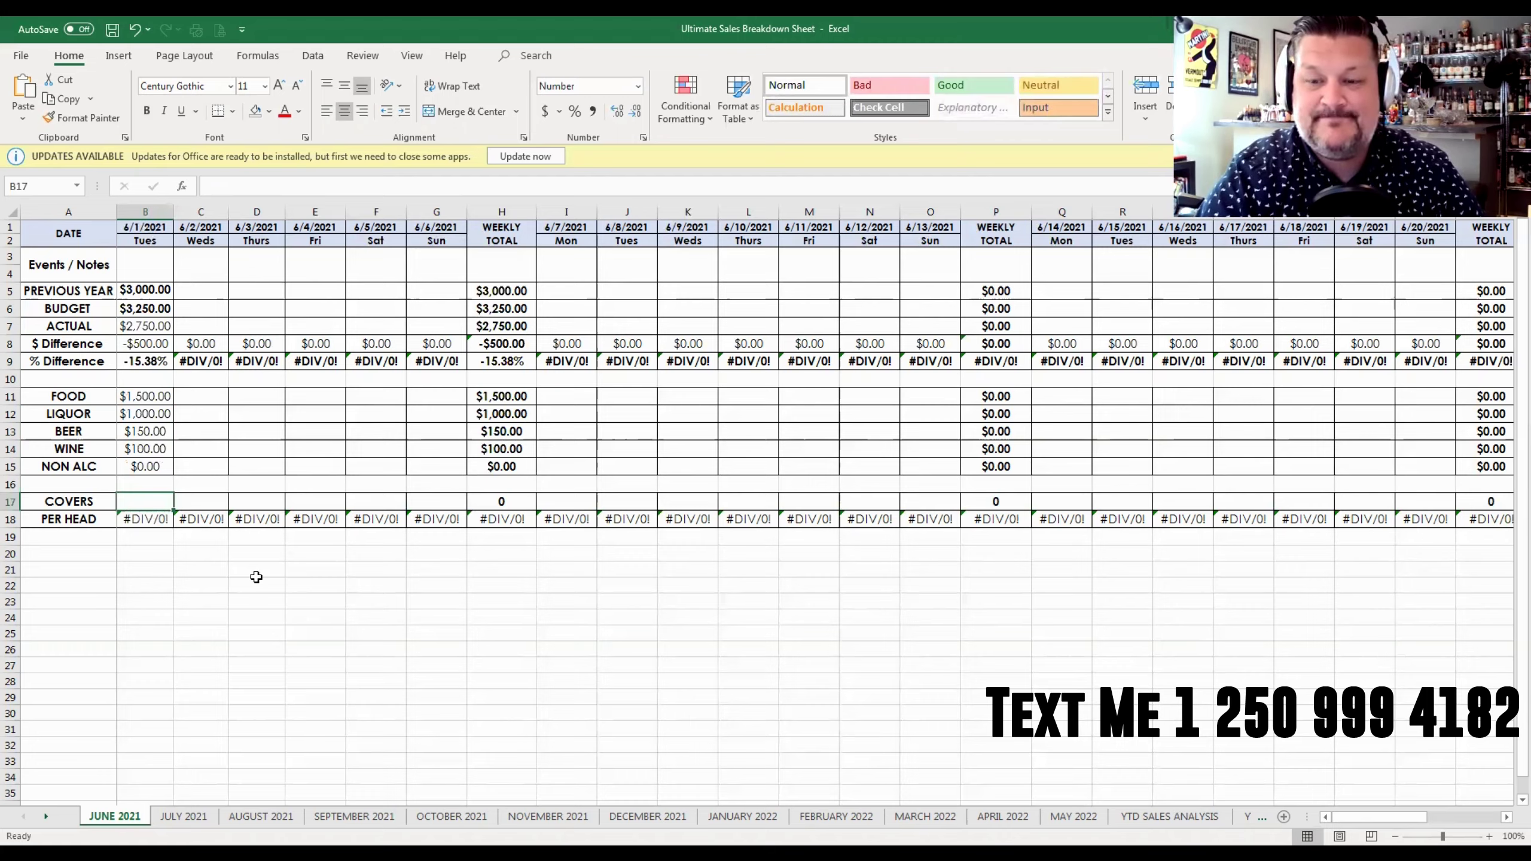
{"action": "type", "text": "100"}
{"action": "key", "text": "Return"}
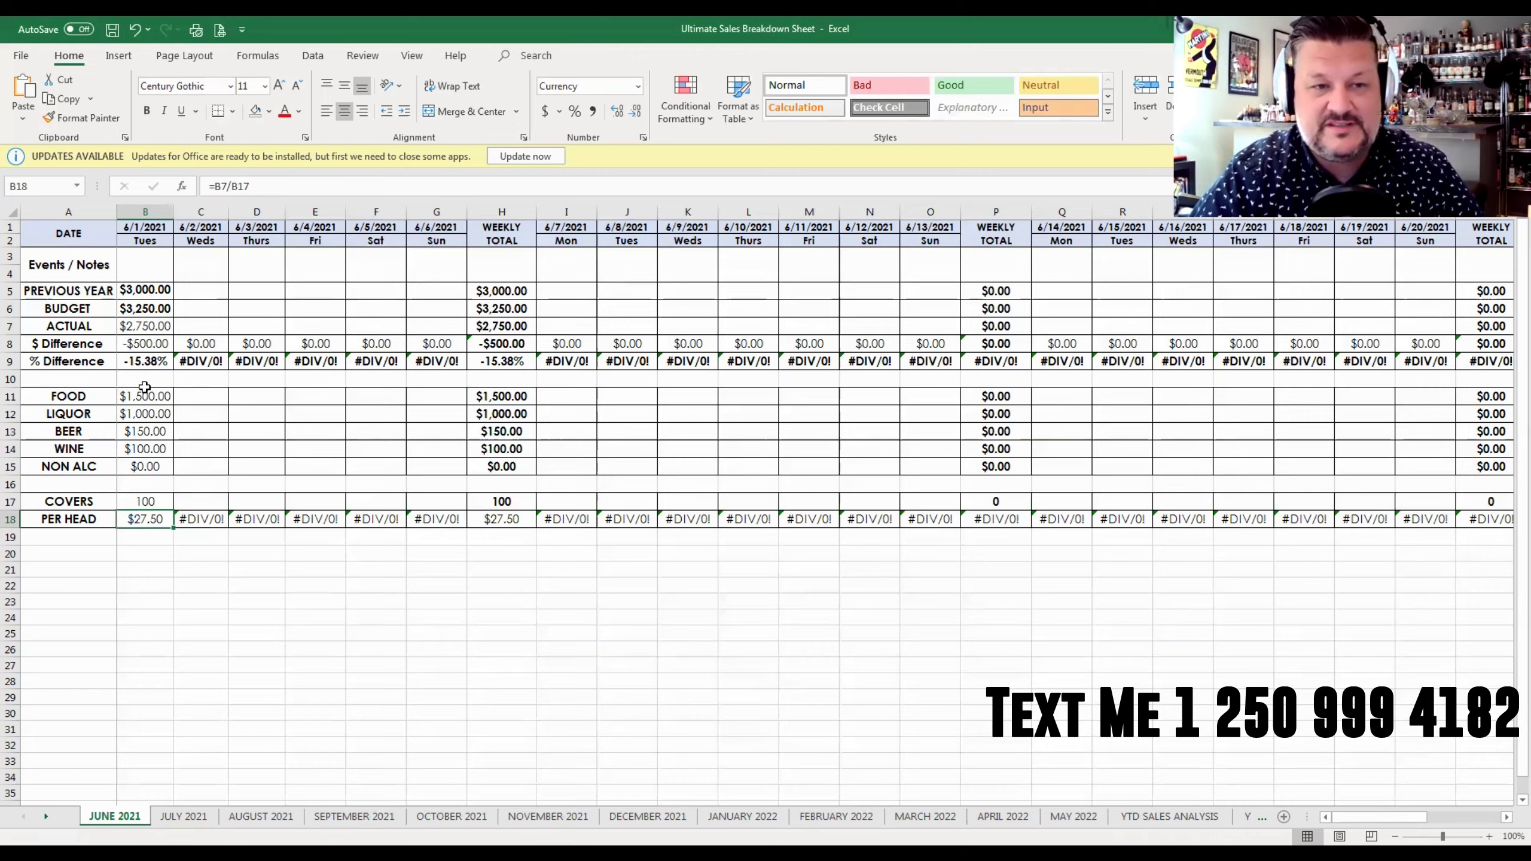
Step: Scroll right to show the June MONTHLY TOTAL and SALES BREAKDOWN columns
{"action": "left_click_drag", "start_coordinate": [1390, 818], "coordinate": [1465, 818]}
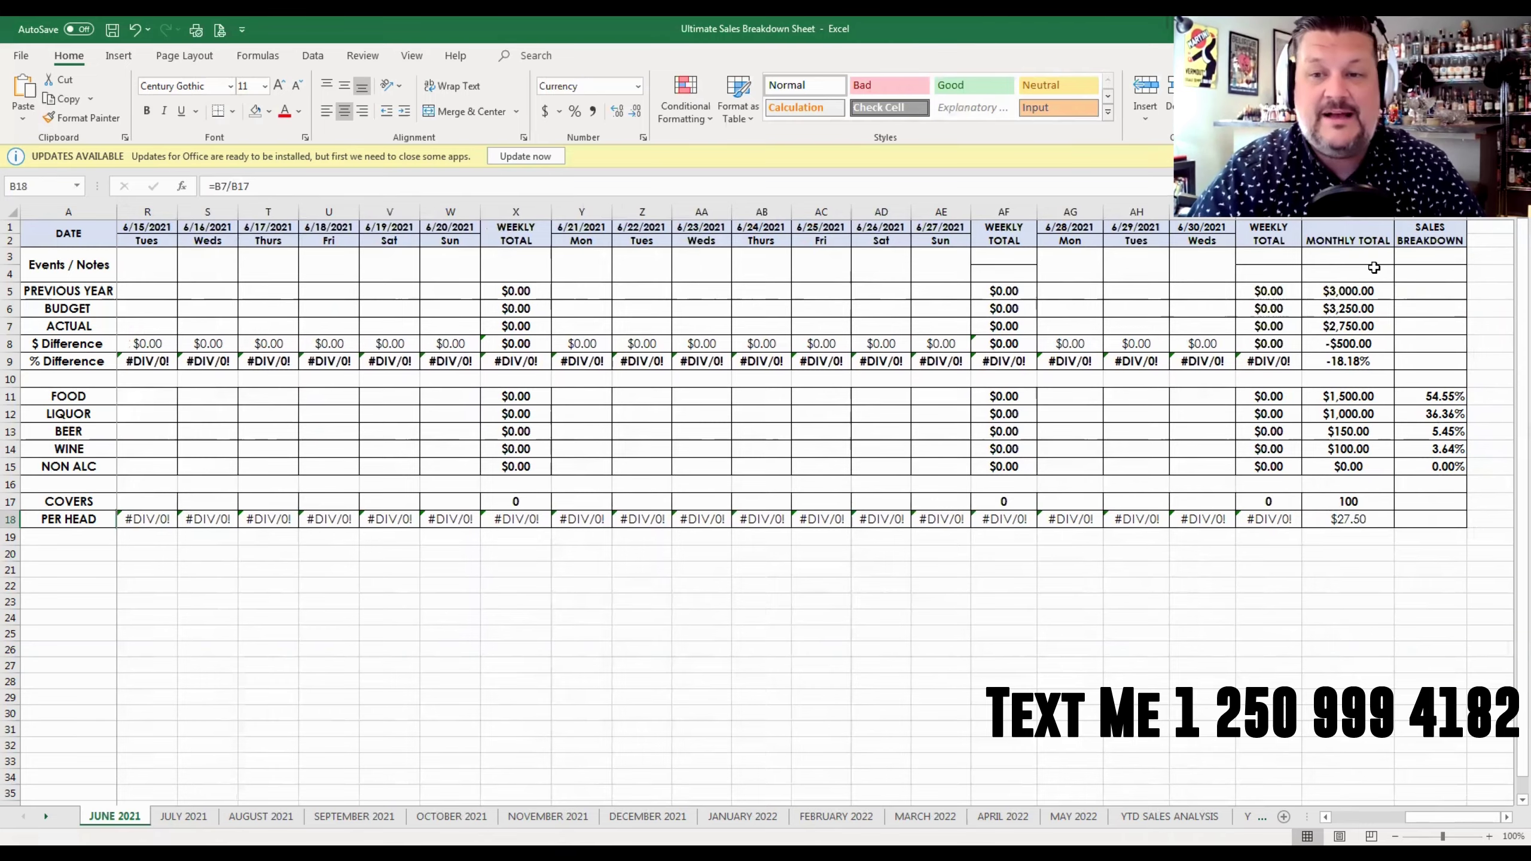
Step: Inspect the June 2021 row formulas on YTD SALES ANALYSIS, then open YTD SALES BREAKDOWN
{"action": "left_click", "coordinate": [1156, 818]}
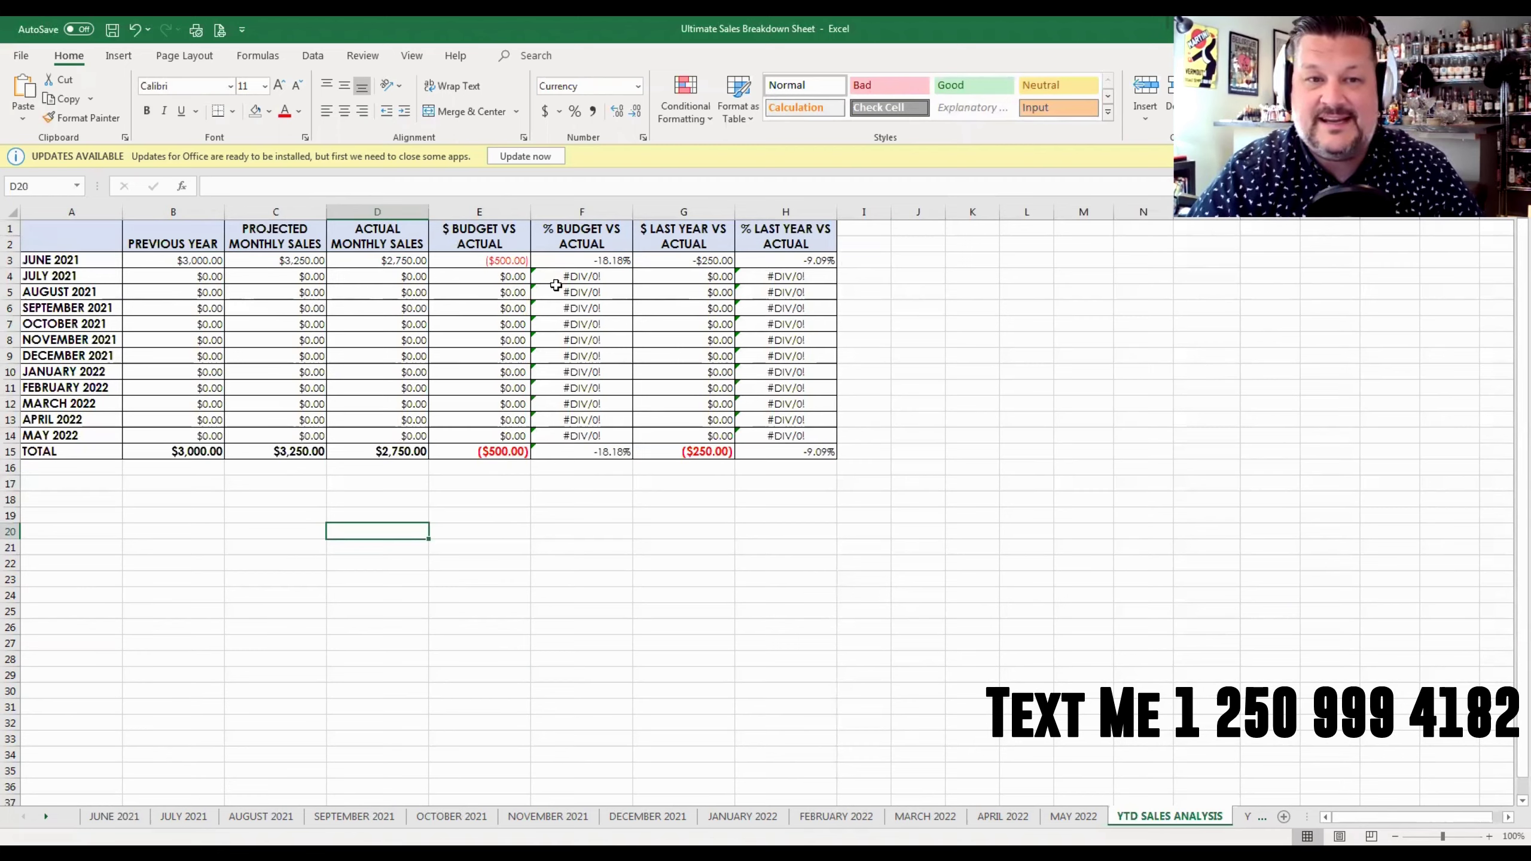
{"action": "left_click", "coordinate": [183, 259]}
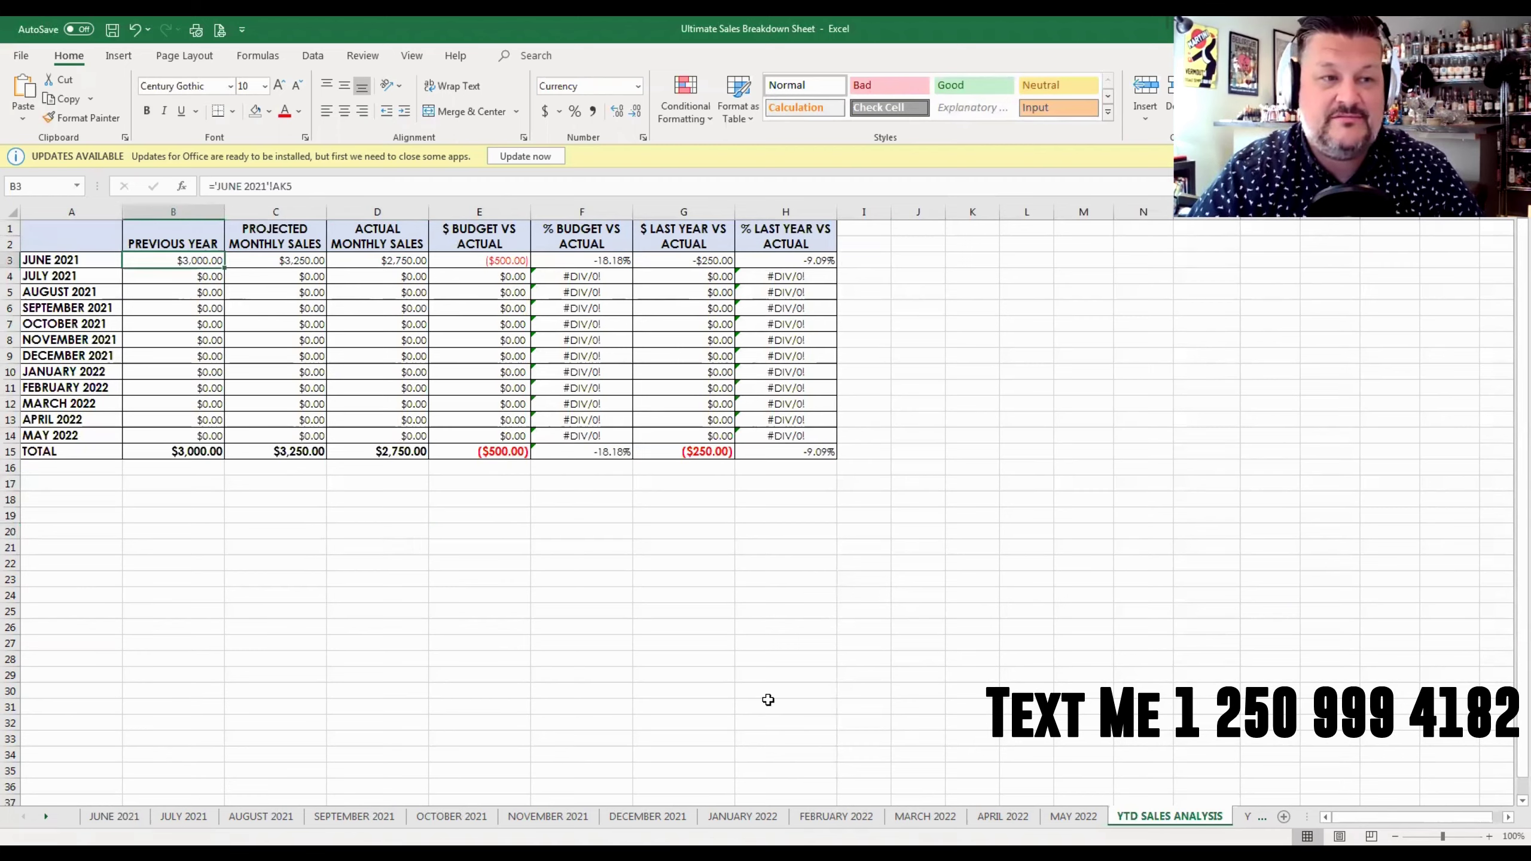
{"action": "key", "text": "Right"}
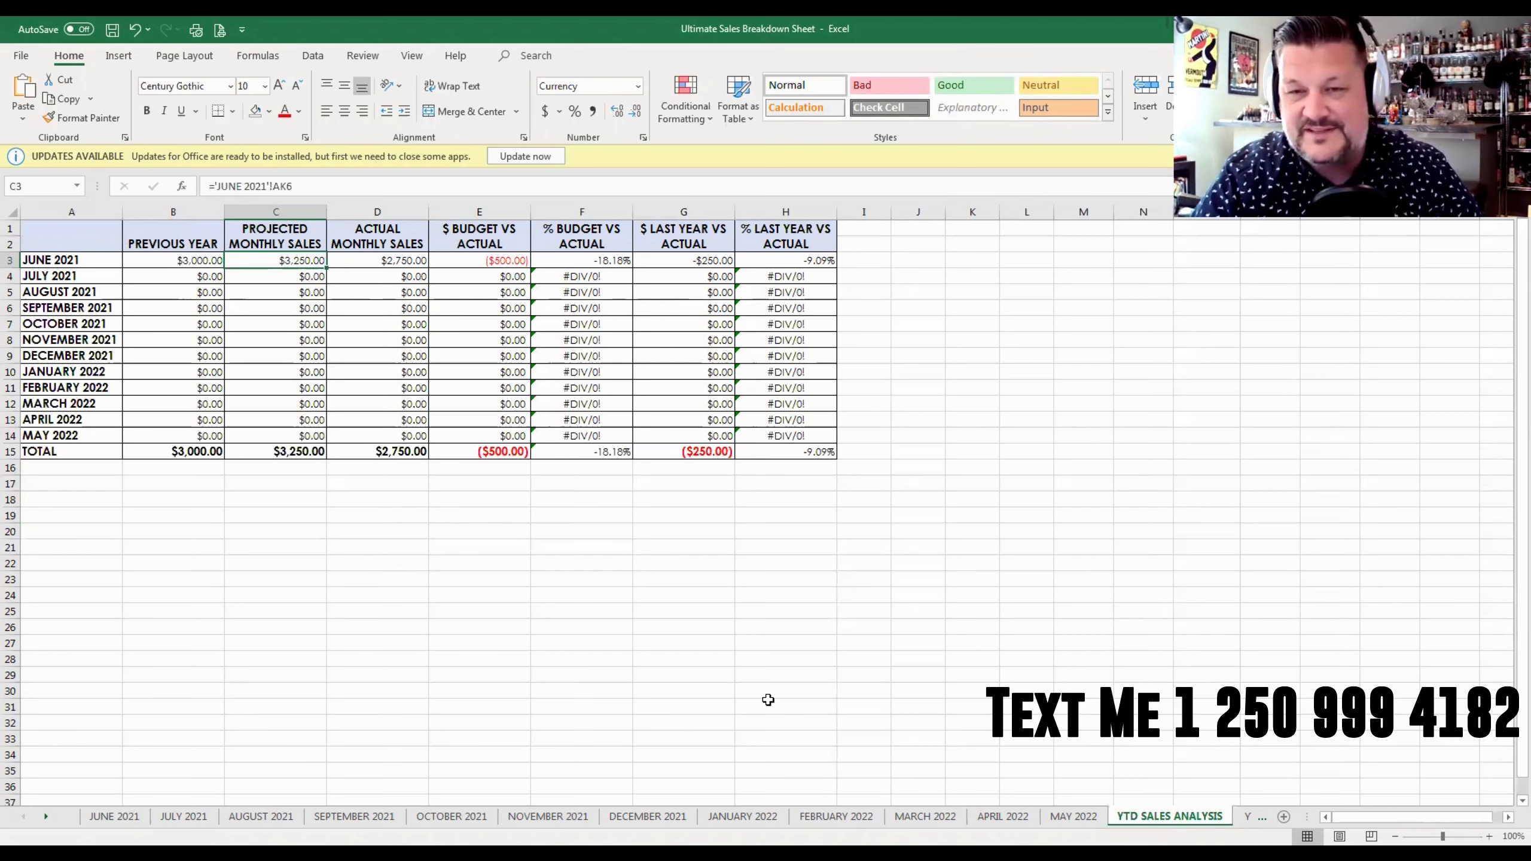
{"action": "key", "text": "Right"}
{"action": "key", "text": "Right"}
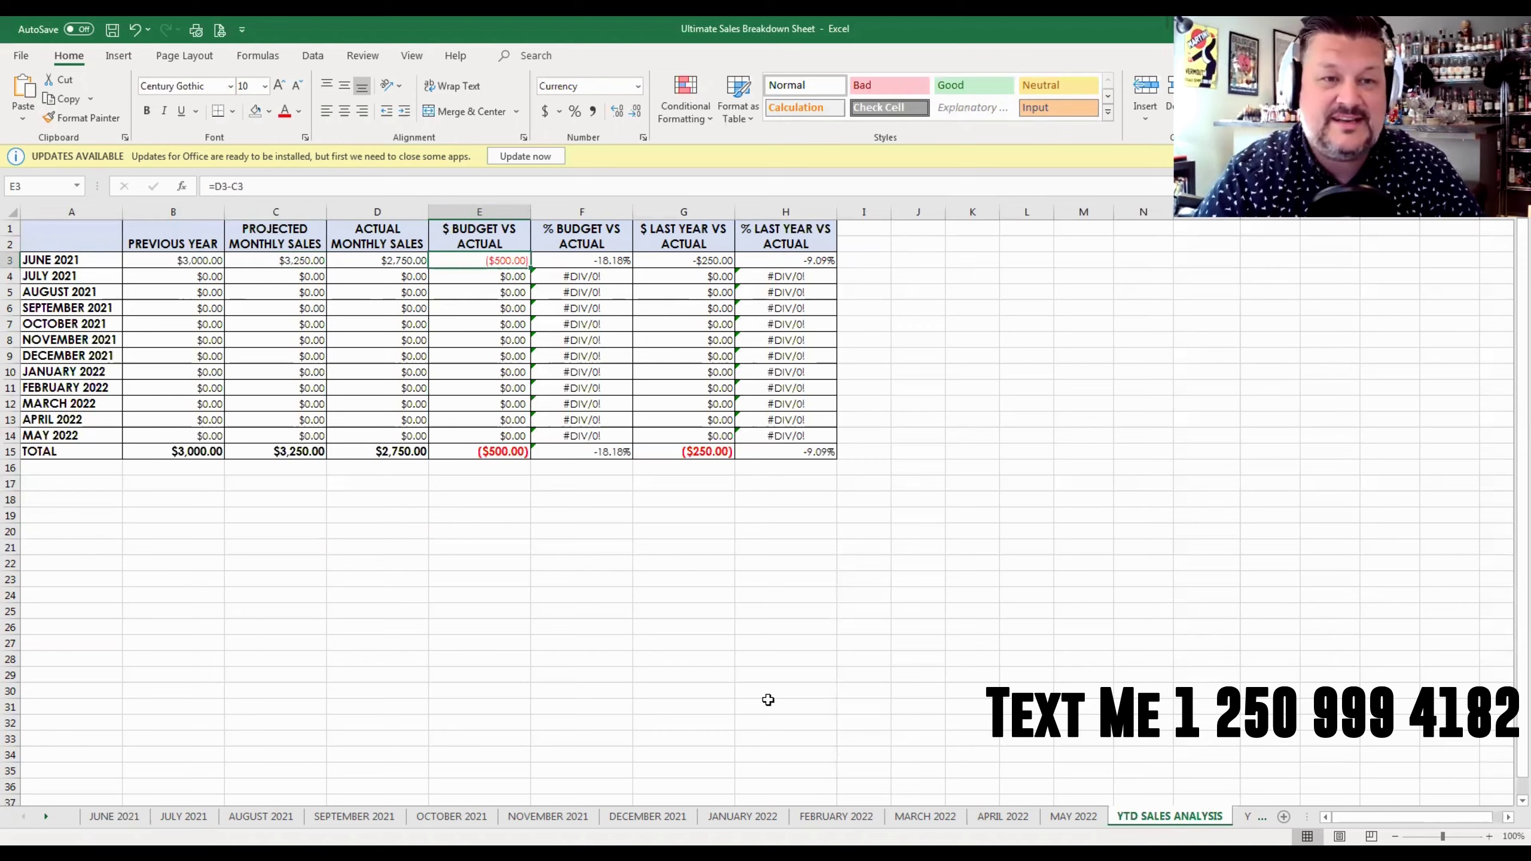
{"action": "key", "text": "Right"}
{"action": "key", "text": "Right"}
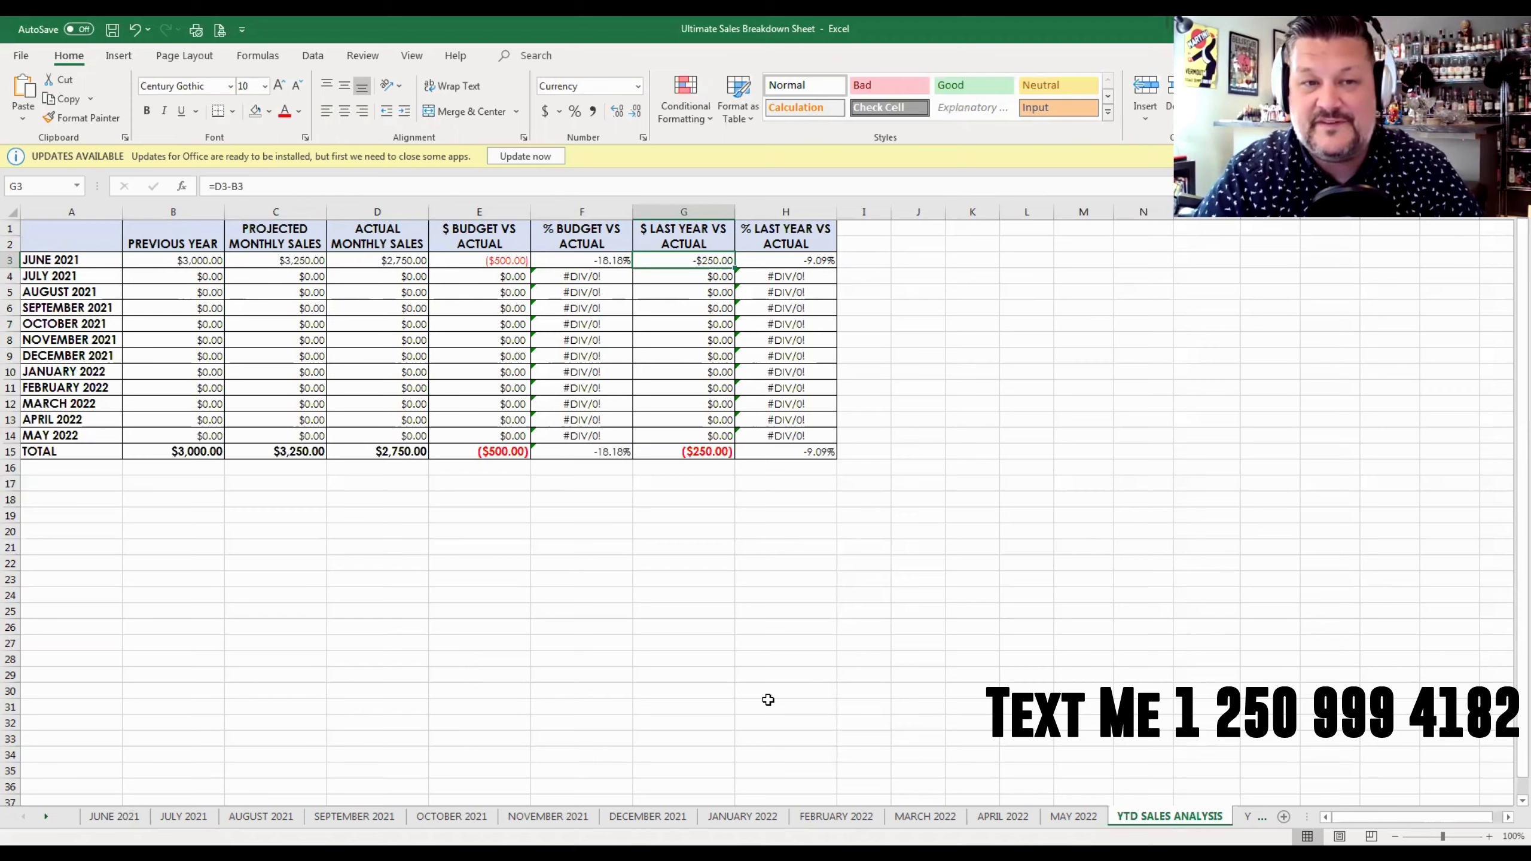
{"action": "key", "text": "Right"}
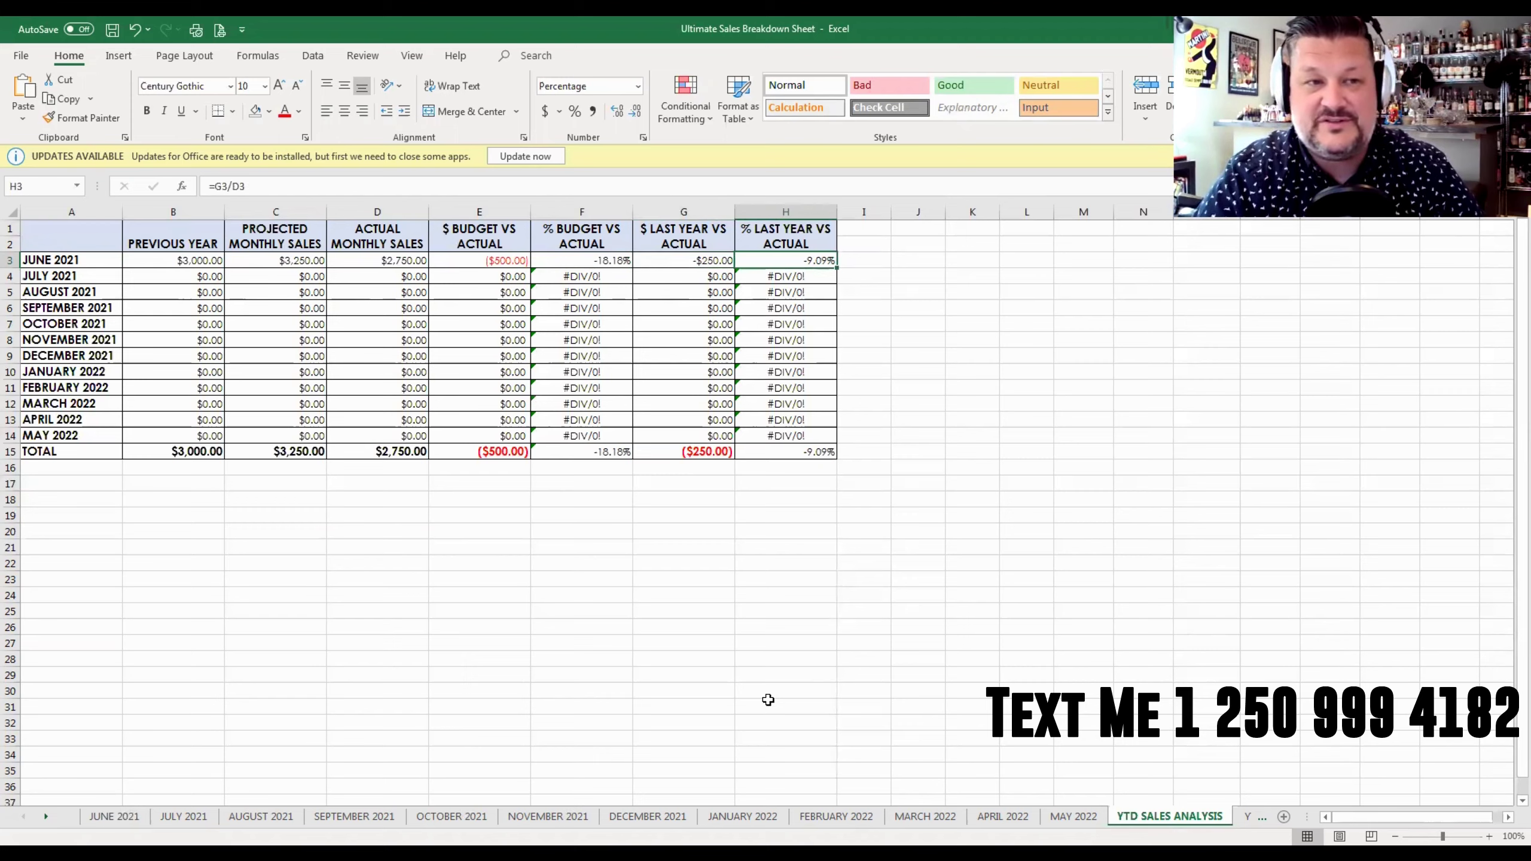
{"action": "key", "text": "Left"}
{"action": "key", "text": "Left"}
{"action": "key", "text": "Left"}
{"action": "key", "text": "Right"}
{"action": "key", "text": "Right"}
{"action": "key", "text": "Left"}
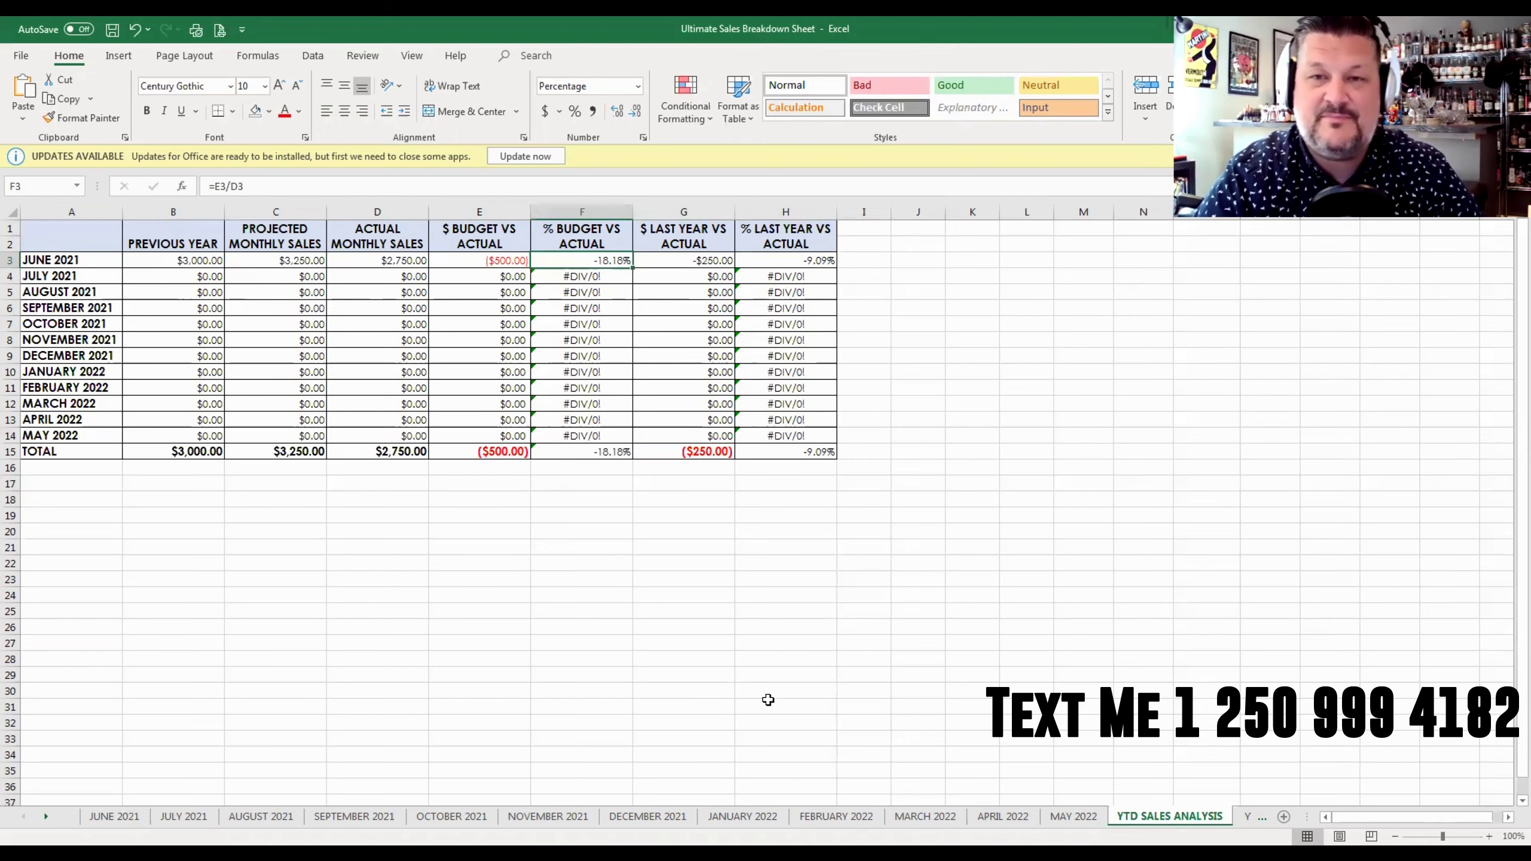
{"action": "key", "text": "Left"}
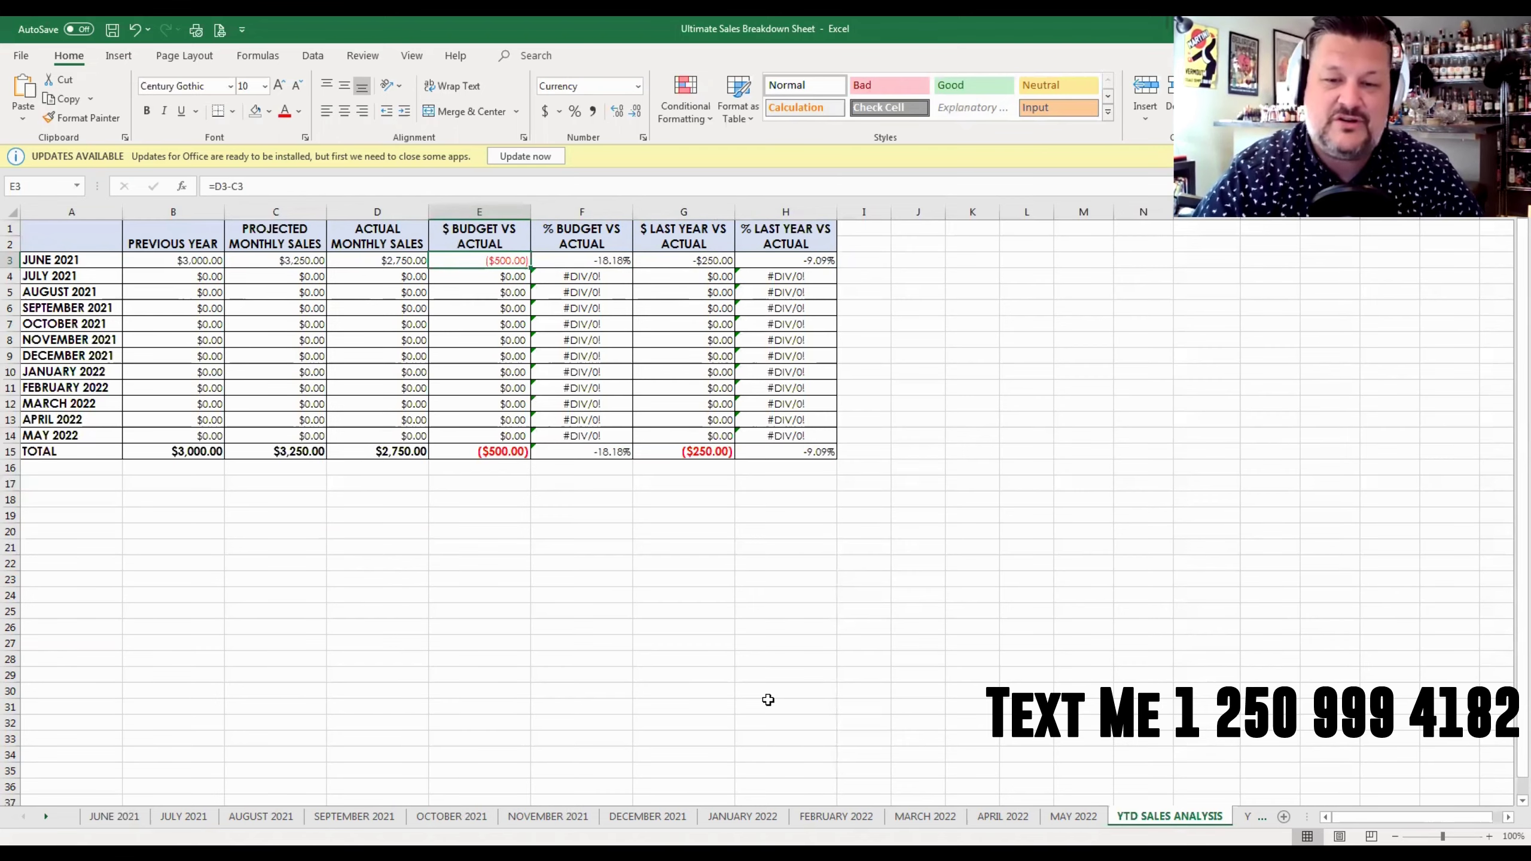
{"action": "left_click", "coordinate": [1247, 816]}
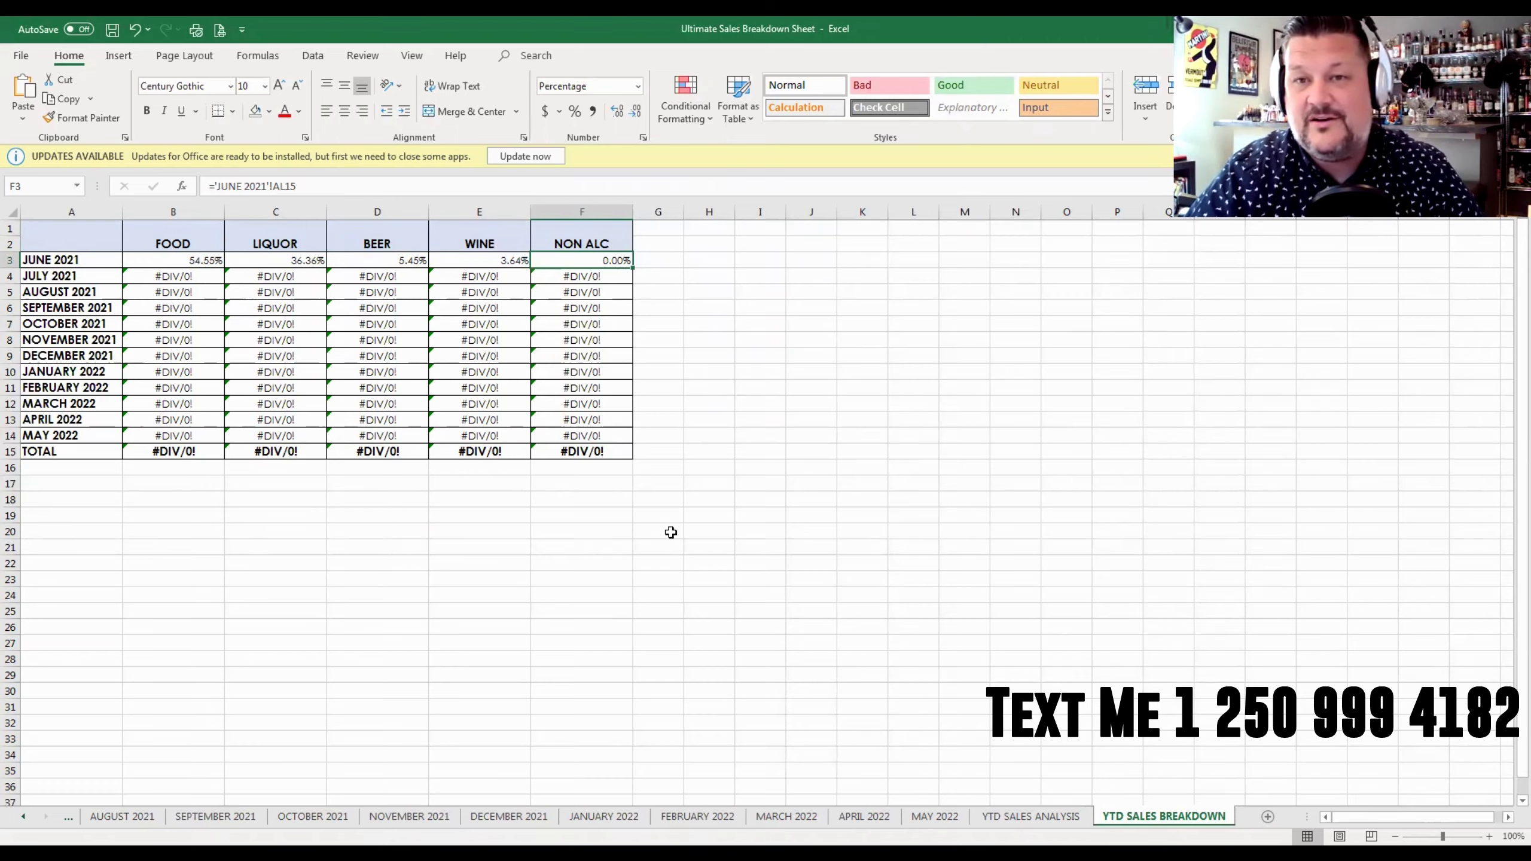
Step: Switch to the JULY 2021 sheet
{"action": "left_click", "coordinate": [68, 820]}
Step: Return to JUNE 2021 and scroll left to the 6/1/2021 first-week columns
{"action": "left_click", "coordinate": [73, 819]}
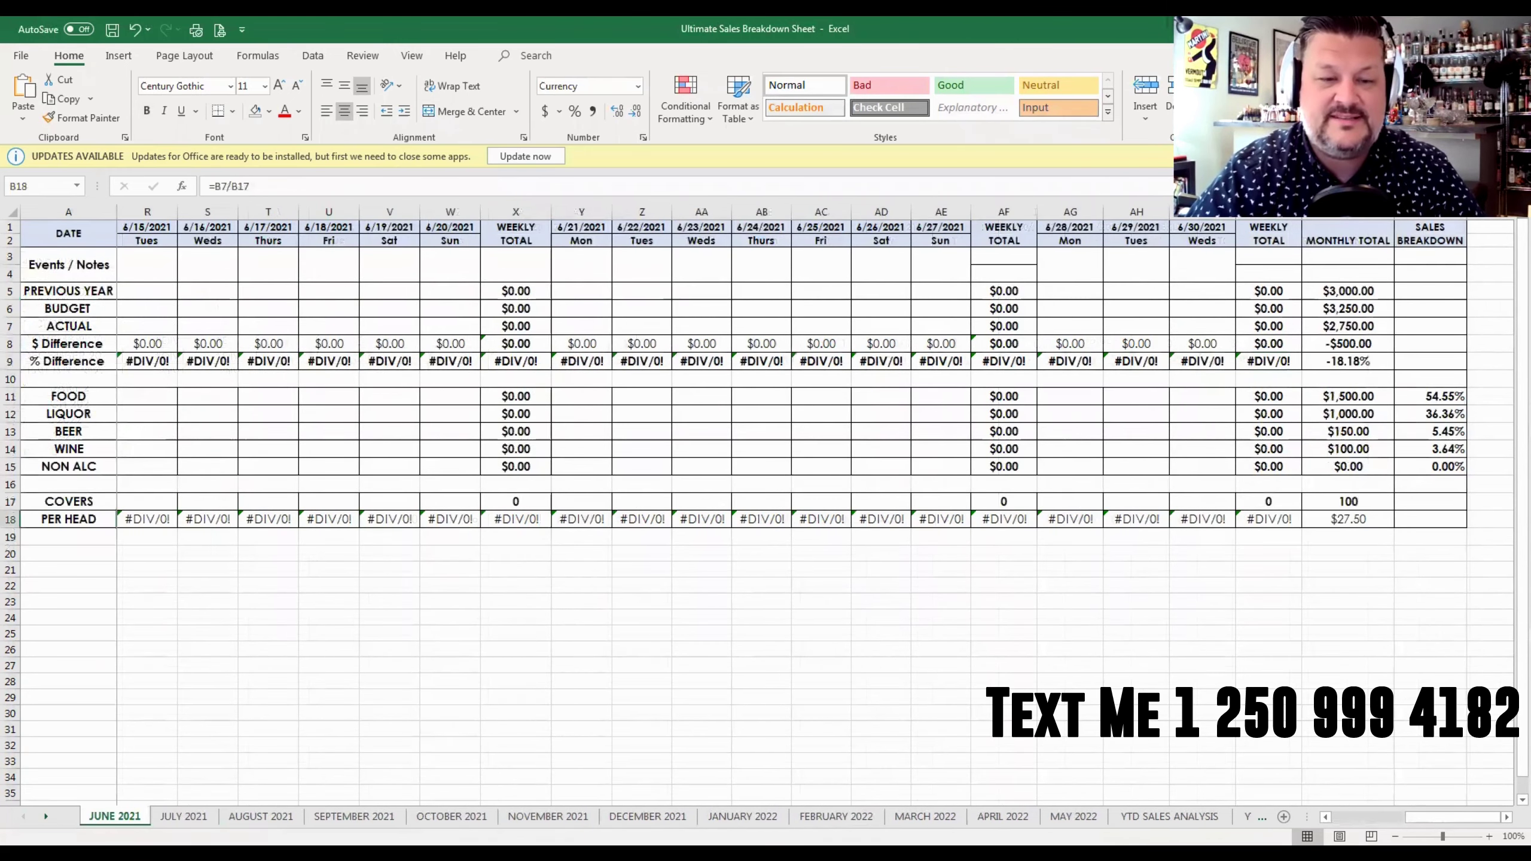
{"action": "left_click_drag", "start_coordinate": [1471, 819], "coordinate": [1398, 817]}
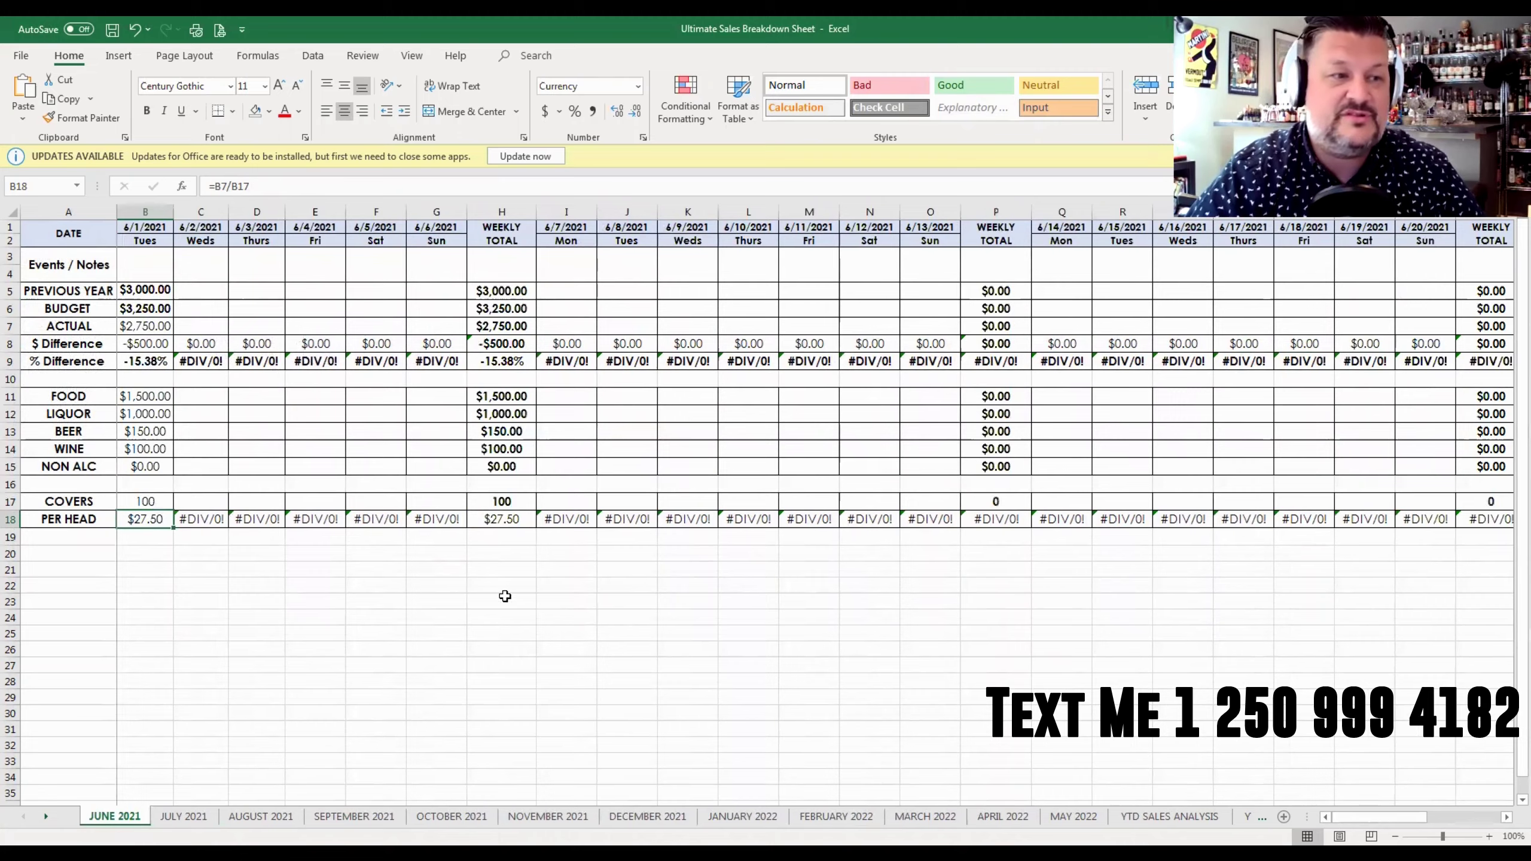